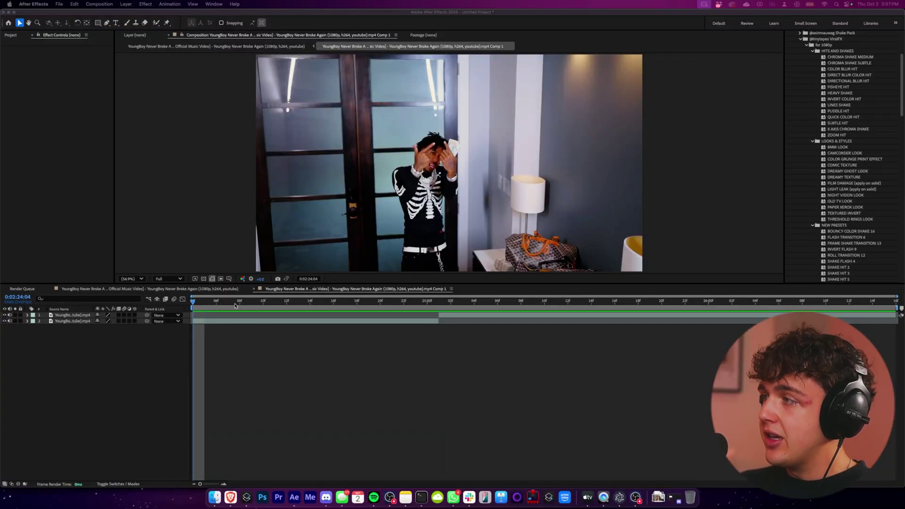
pyautogui.click(844, 41)
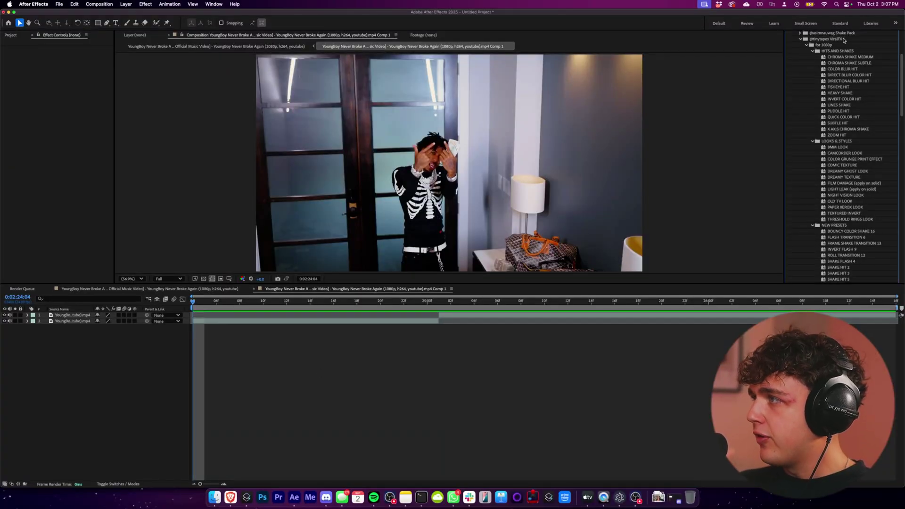
pyautogui.scroll(-9, 849, 71)
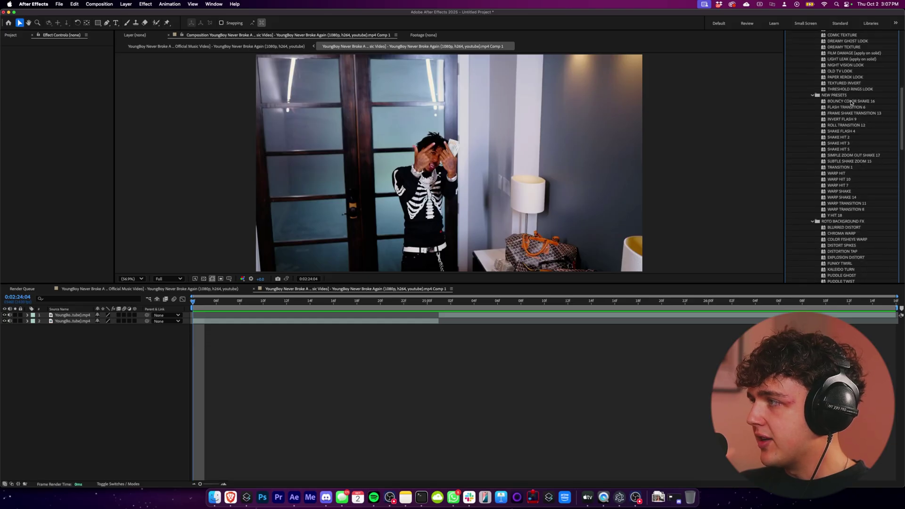
pyautogui.scroll(9, 852, 105)
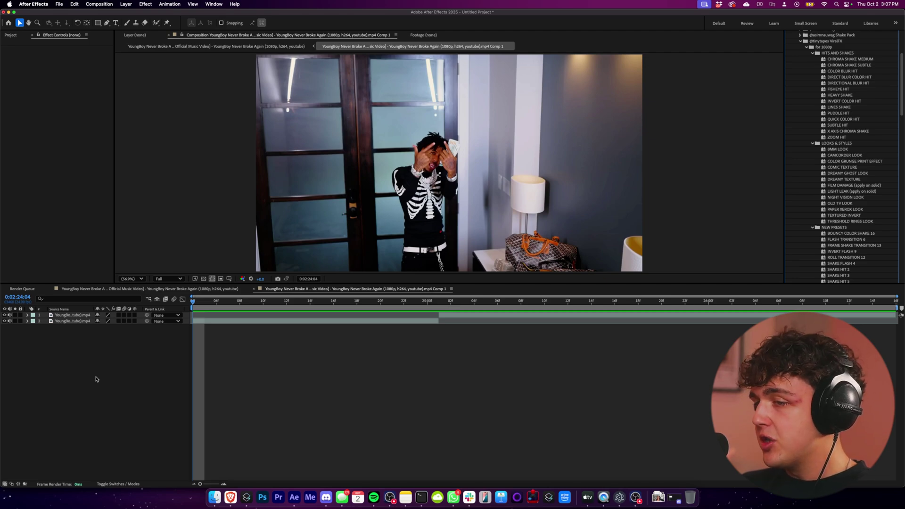
# Add a new adjustment layer above the two video clips
pyautogui.rightClick(96, 379)
pyautogui.moveTo(111, 383)
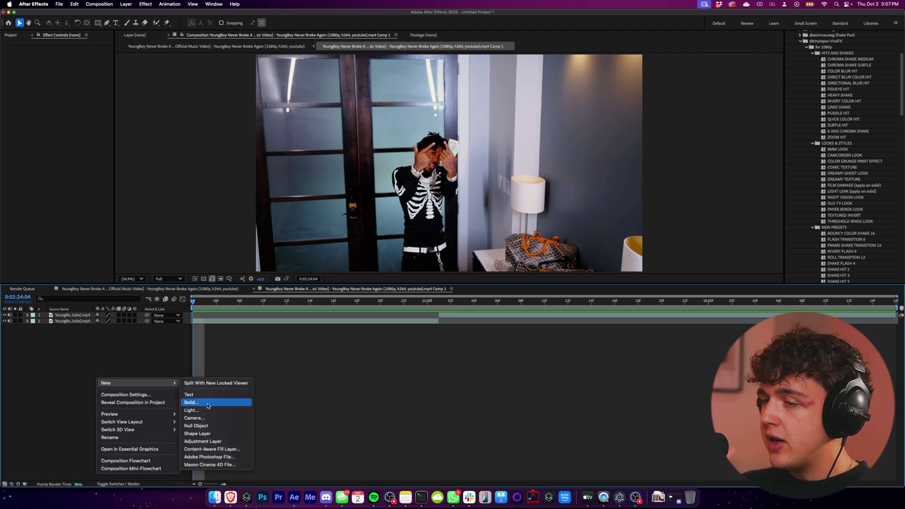
pyautogui.click(214, 442)
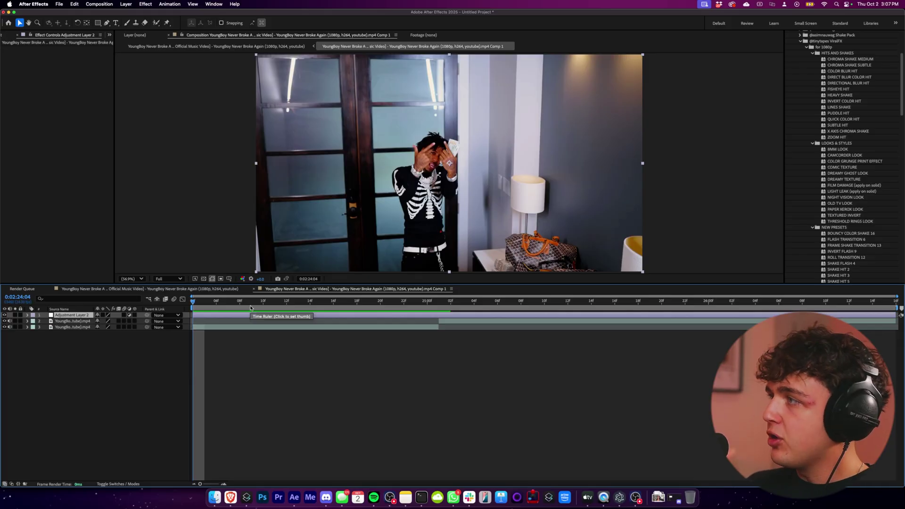
# Find the Sapphire S_Flicker effect and apply it to the new adjustment layer
pyautogui.scroll(5, 844, 118)
pyautogui.click(836, 61)
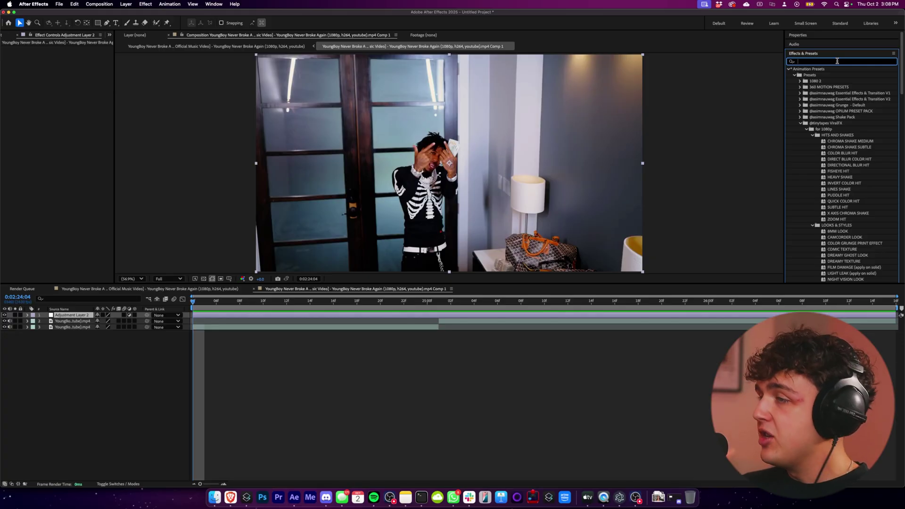
pyautogui.write('s')
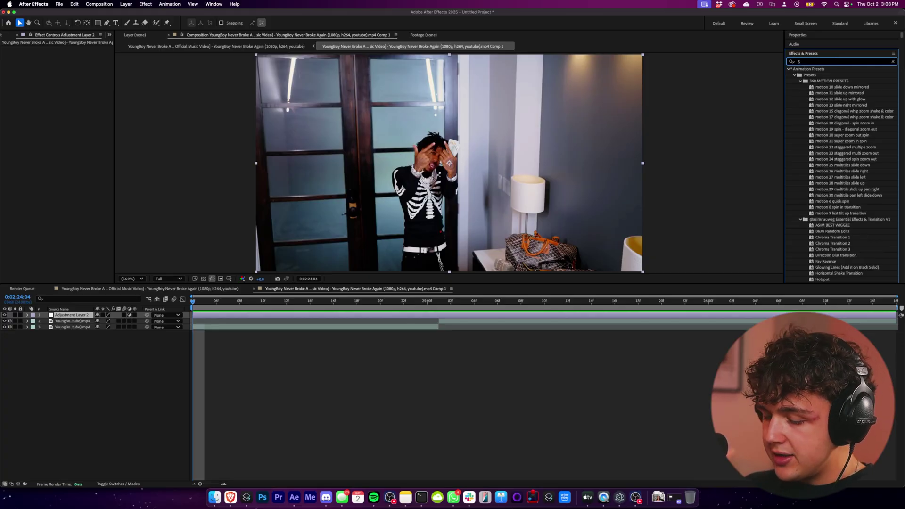
pyautogui.write('_flick')
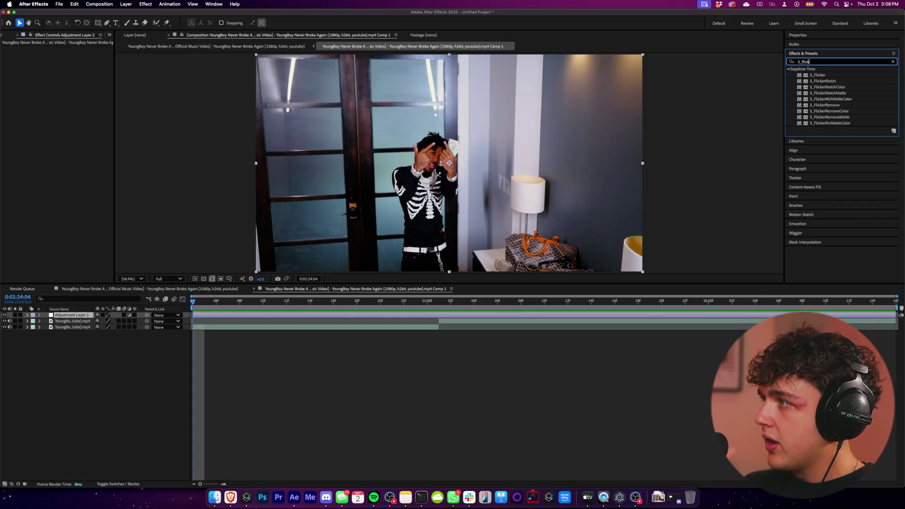
pyautogui.click(815, 75)
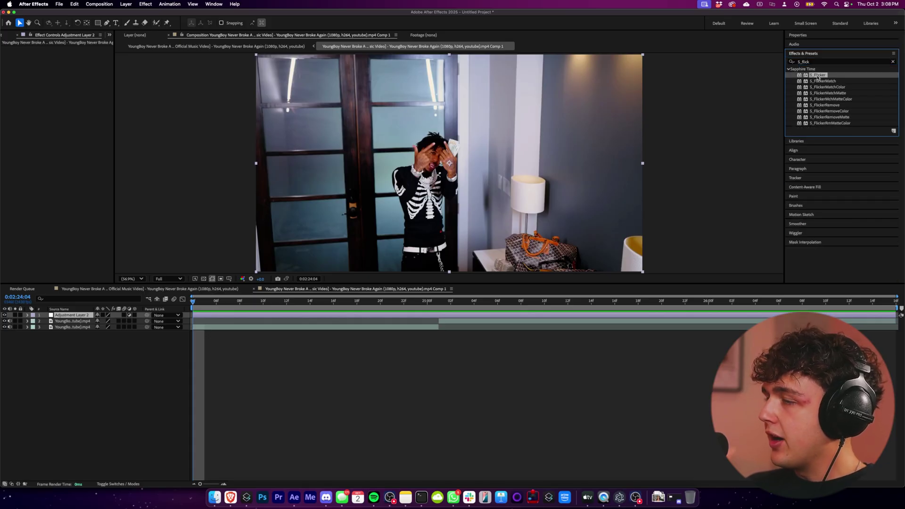
pyautogui.moveTo(819, 78); pyautogui.dragTo(79, 316)
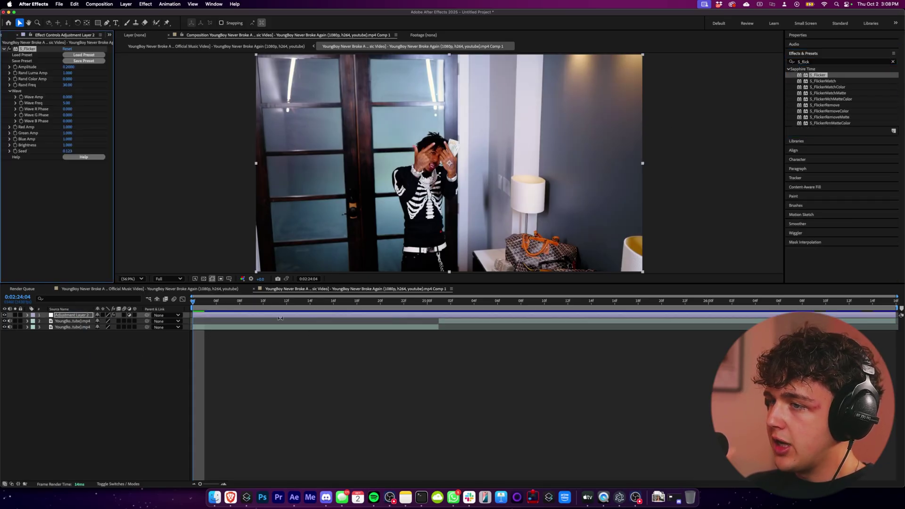
# Set the S_Flicker Amplitude to about 0.39 and preview the flicker from the start of the composition
pyautogui.moveTo(193, 300); pyautogui.dragTo(168, 317)
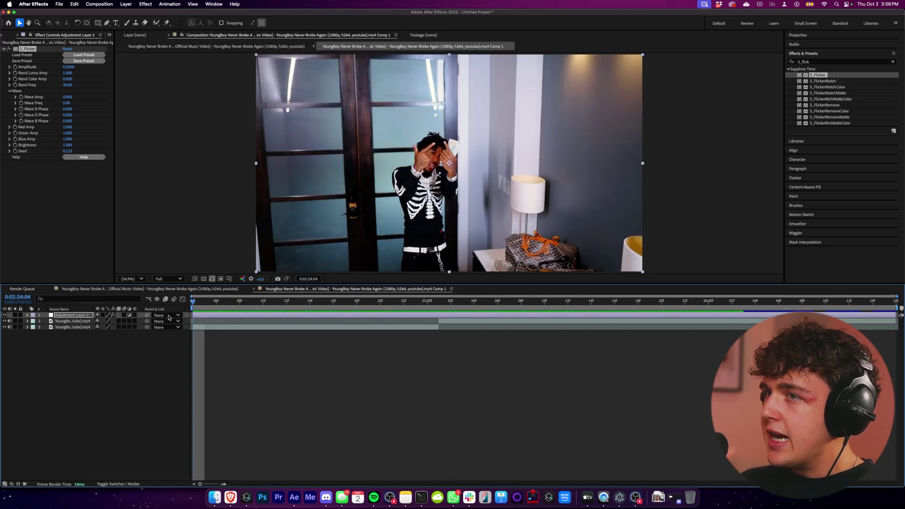
pyautogui.moveTo(67, 68); pyautogui.dragTo(94, 68)
pyautogui.press('space')
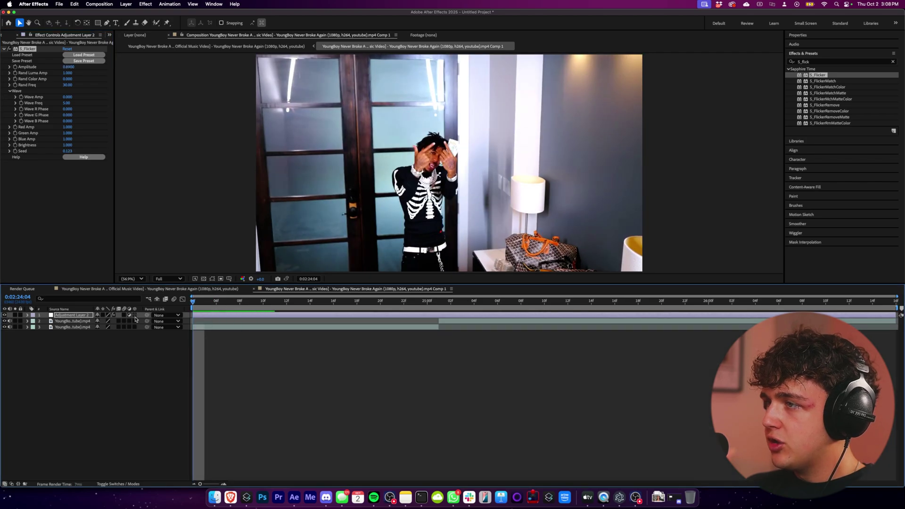
pyautogui.press('space')
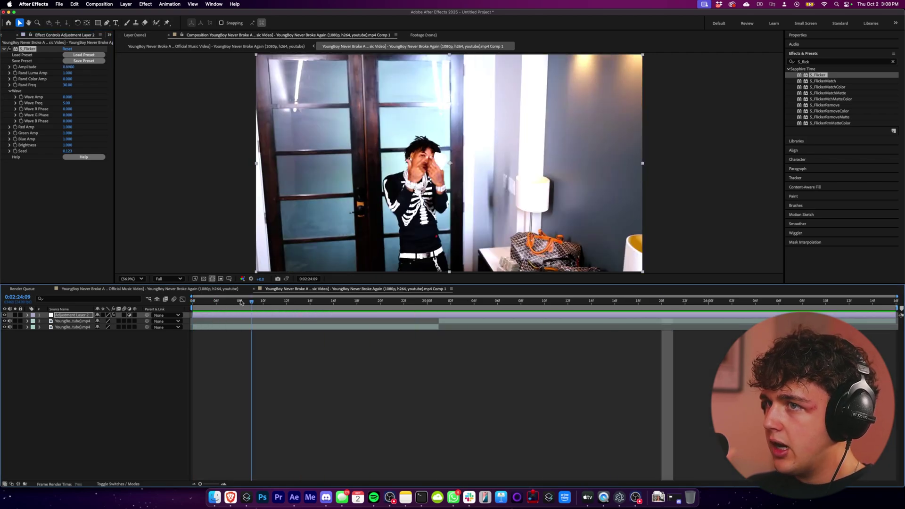
pyautogui.moveTo(68, 67); pyautogui.dragTo(56, 70)
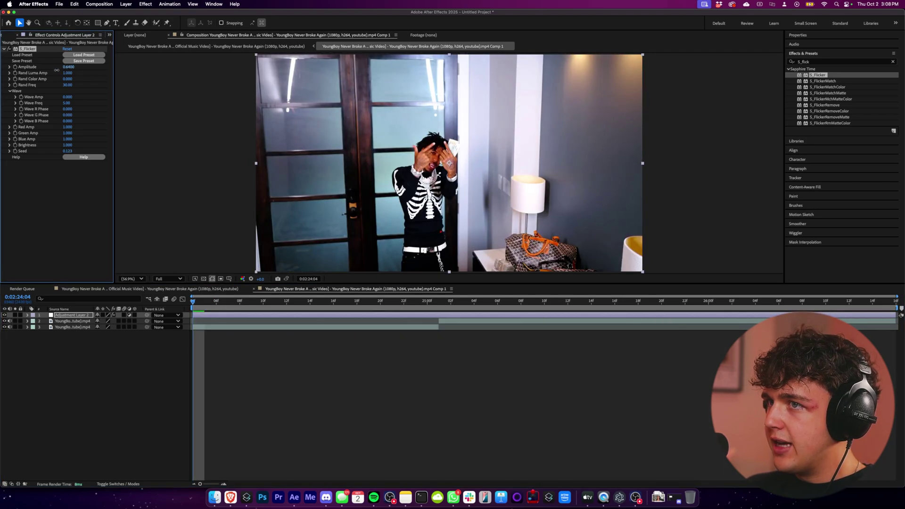
pyautogui.click(204, 302)
pyautogui.press('space')
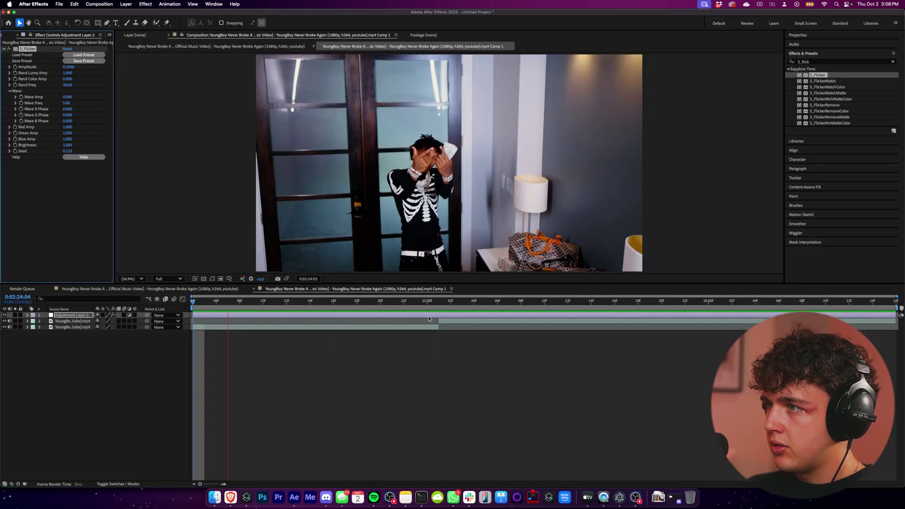
pyautogui.press('space')
# Add a second adjustment layer and cut it off at 0:02:25:01, where the first clip ends
pyautogui.click(106, 420)
pyautogui.rightClick(127, 383)
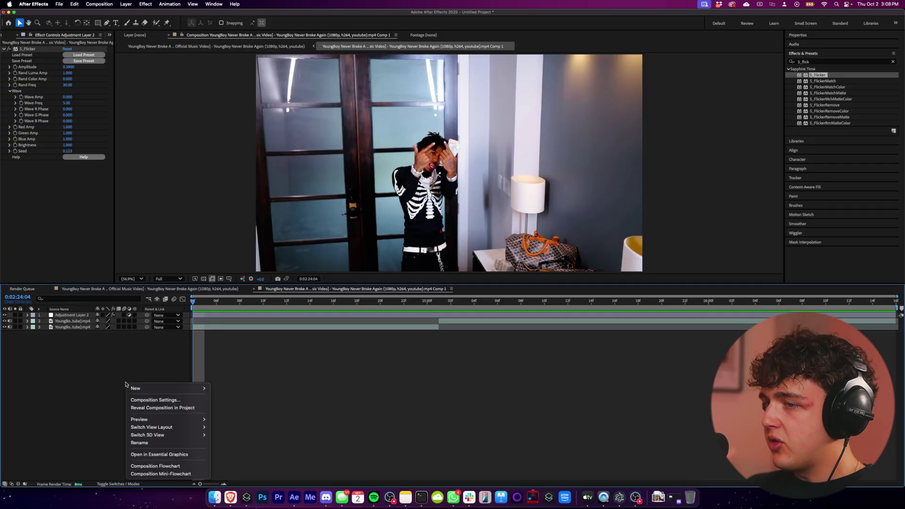
pyautogui.moveTo(141, 388)
pyautogui.click(234, 447)
pyautogui.click(440, 301)
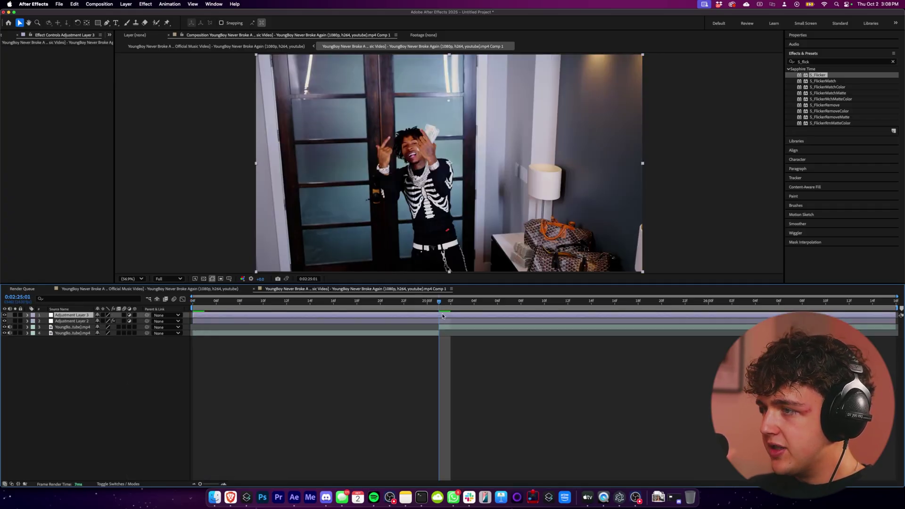
pyautogui.press('super+shift+d')
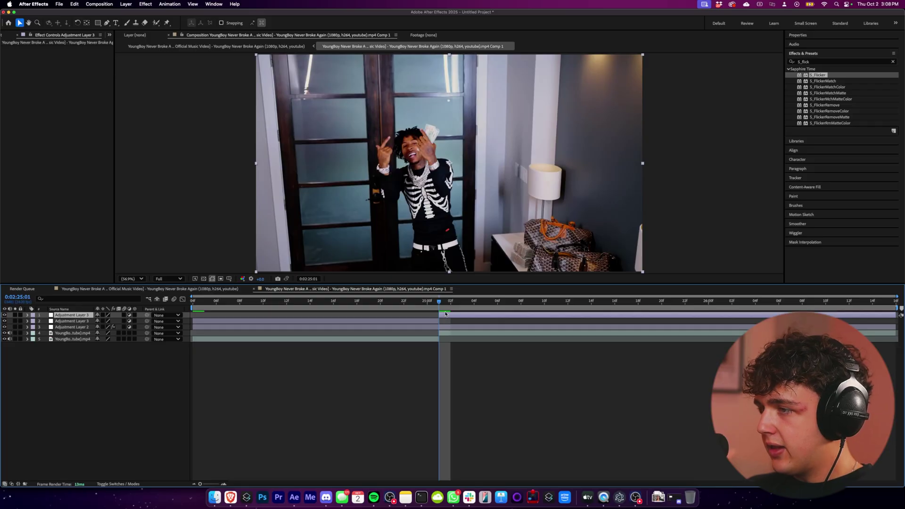
pyautogui.press('Delete')
# Find the Distort Transform effect and apply it to the second adjustment layer
pyautogui.click(205, 302)
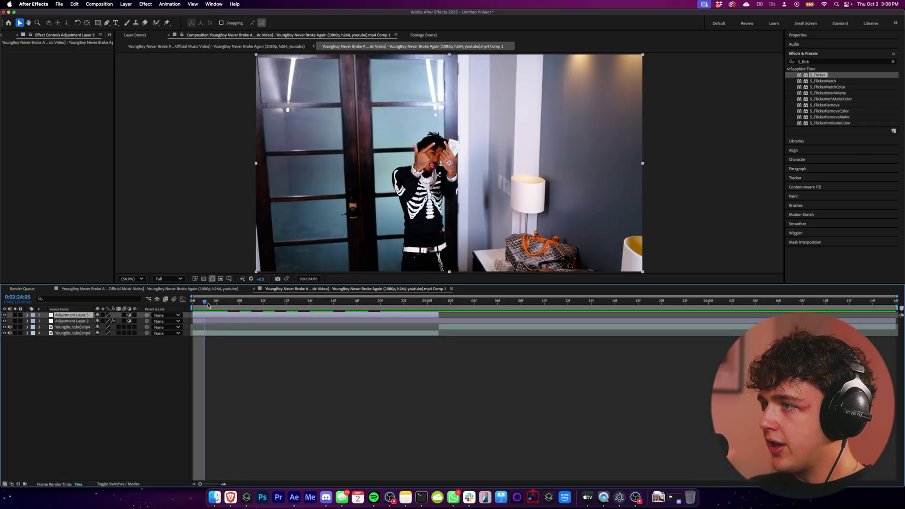
pyautogui.moveTo(208, 305); pyautogui.dragTo(345, 303)
pyautogui.moveTo(847, 62); pyautogui.dragTo(751, 61)
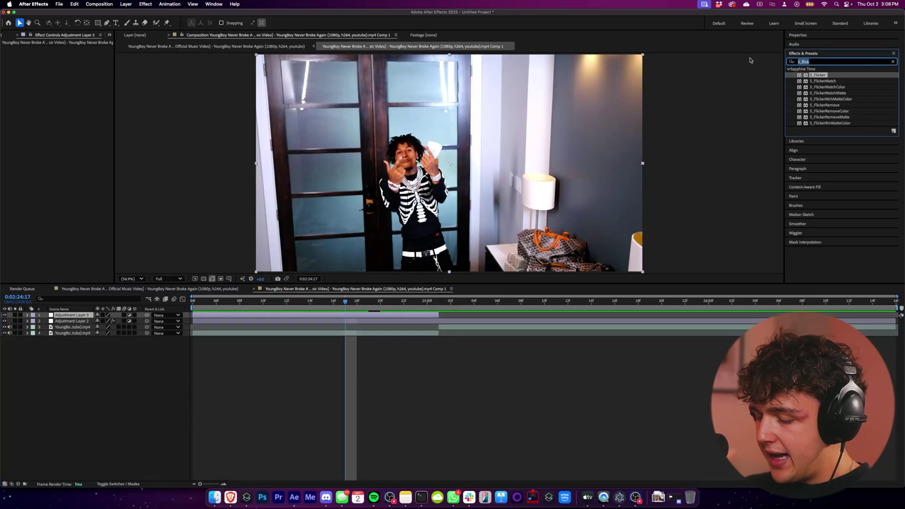
pyautogui.write('tma')
pyautogui.write('form')
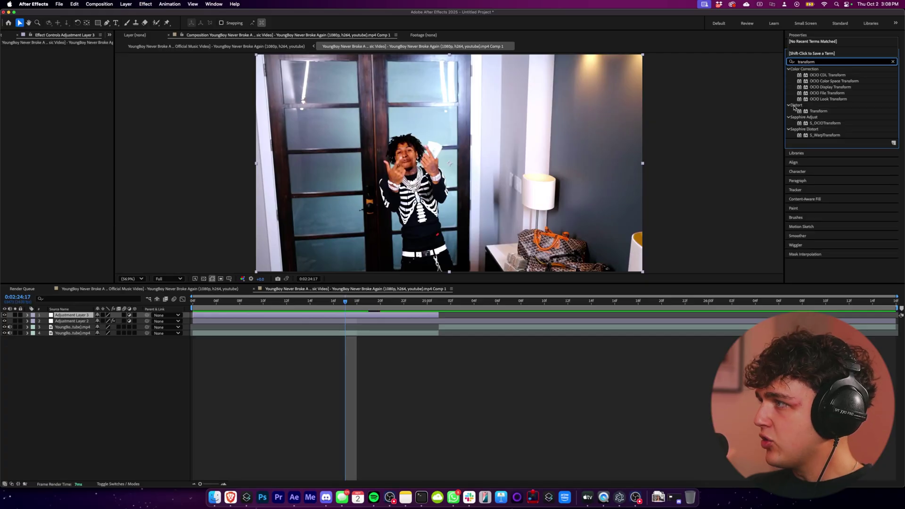
pyautogui.click(815, 111)
pyautogui.moveTo(323, 285); pyautogui.dragTo(309, 313)
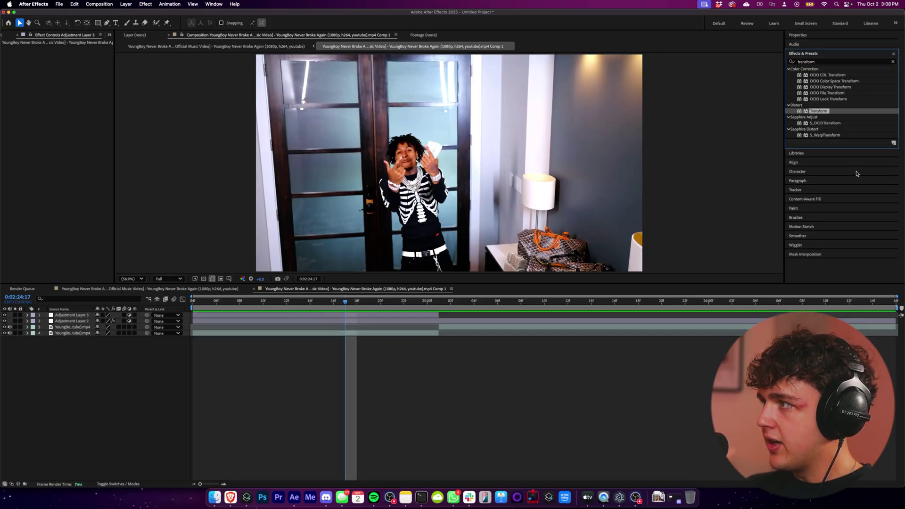
pyautogui.moveTo(857, 174); pyautogui.dragTo(124, 295)
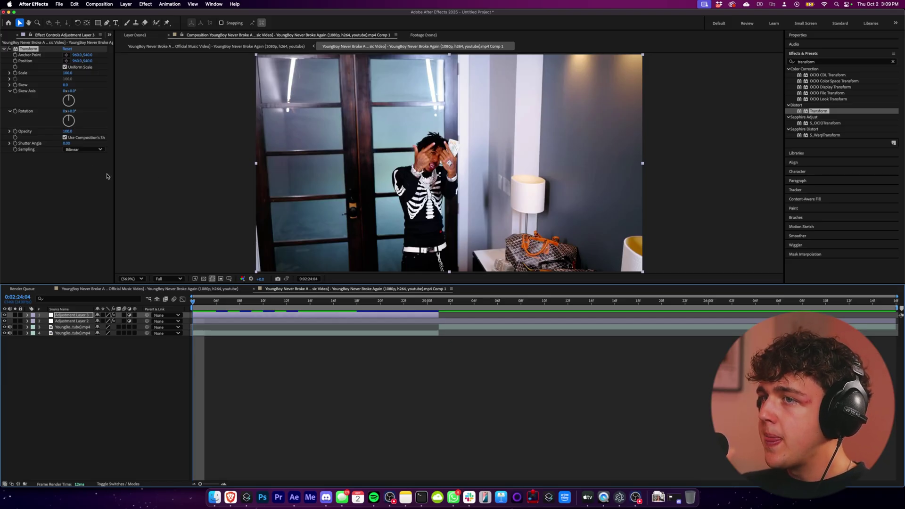
# Stop Transform from using the composition's shutter angle and set its Shutter Angle to 360
pyautogui.click(65, 138)
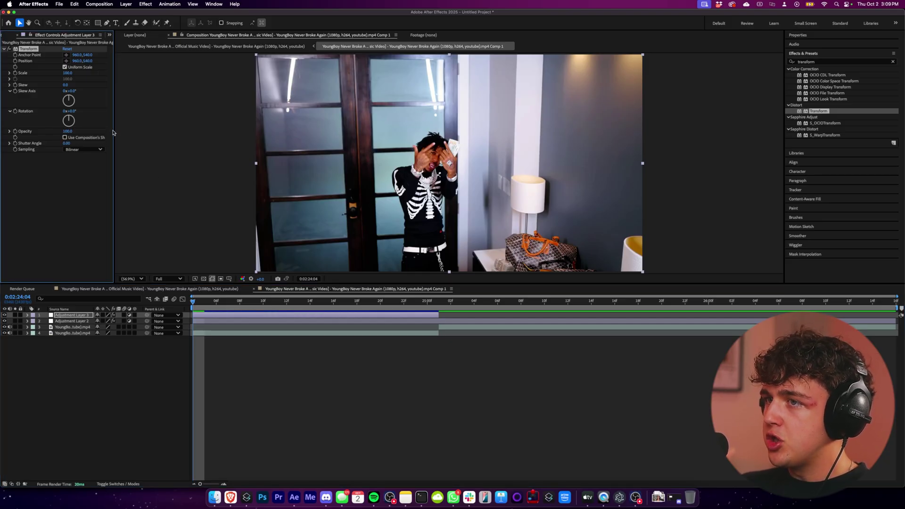
pyautogui.moveTo(115, 128); pyautogui.dragTo(149, 129)
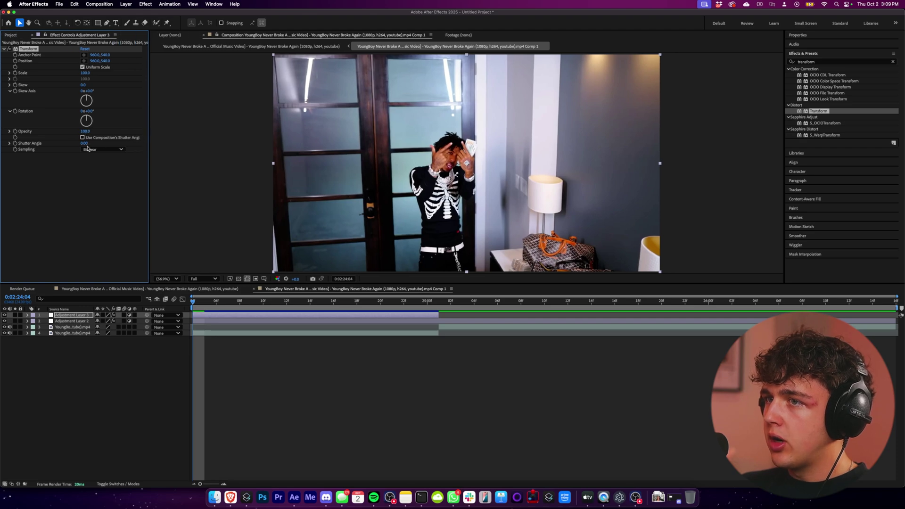
pyautogui.moveTo(84, 143); pyautogui.dragTo(312, 172)
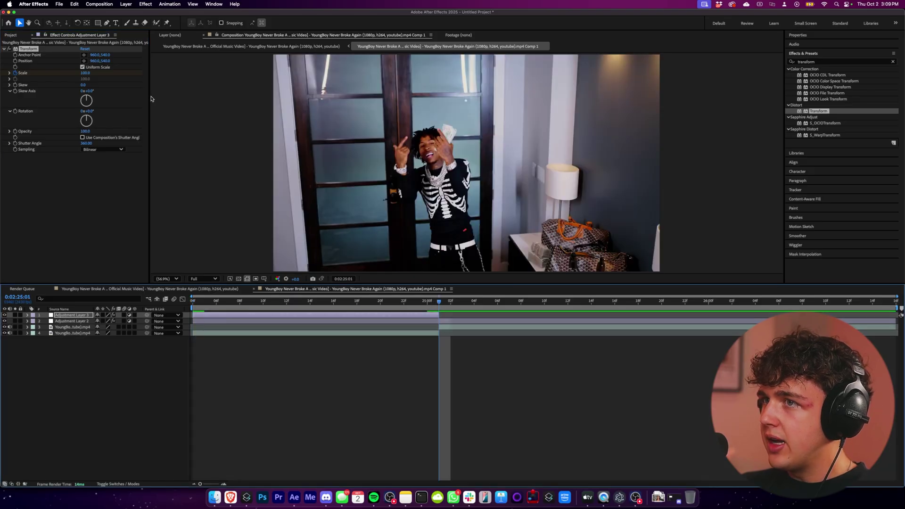
# Keyframe Transform Scale to zoom from 100 to 241.2 by the clip's end, preview it and reveal the keyframes
pyautogui.click(429, 306)
pyautogui.press('space')
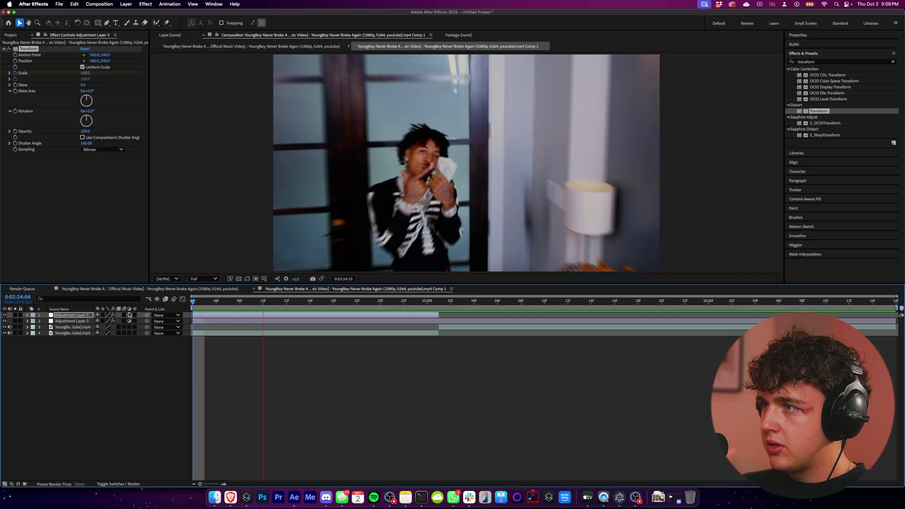
pyautogui.click(424, 307)
pyautogui.press('u')
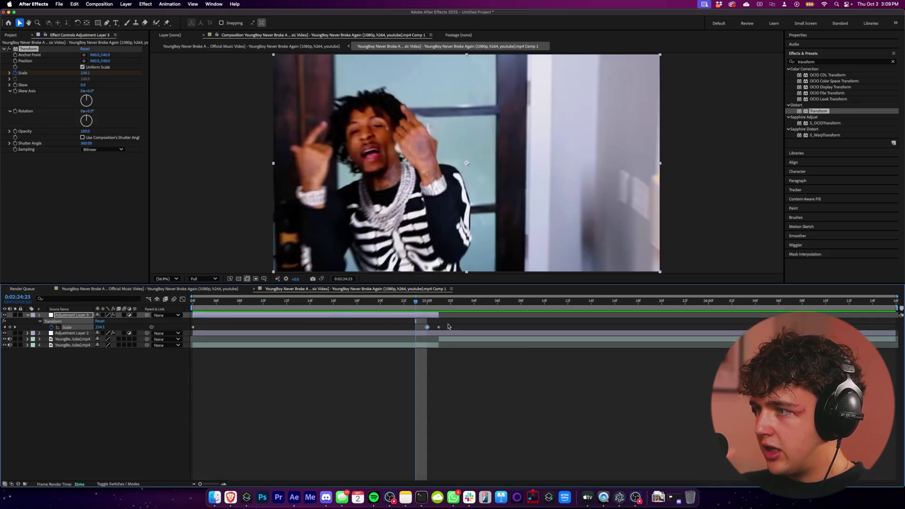
# Leave a single ending Scale keyframe at 0:02:25:00
pyautogui.moveTo(427, 327)
pyautogui.mouseDown()
pyautogui.moveTo(438, 327)
pyautogui.moveTo(427, 327)
pyautogui.mouseUp()
pyautogui.press('pagedown')
pyautogui.press('pageup')
pyautogui.press('pagedown')
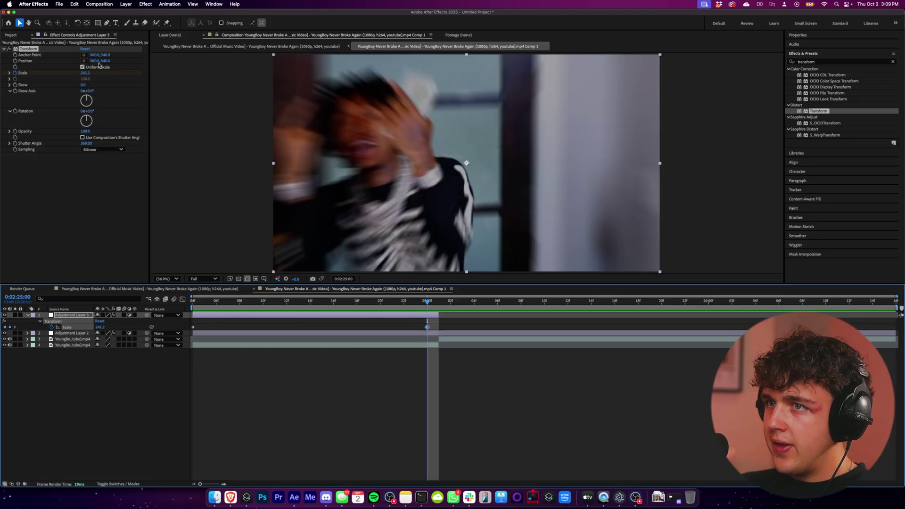
# Keyframe Transform Position from the start of the layer, moving it horizontally to 1310, 540 at 0:02:25:00
pyautogui.press('Home')
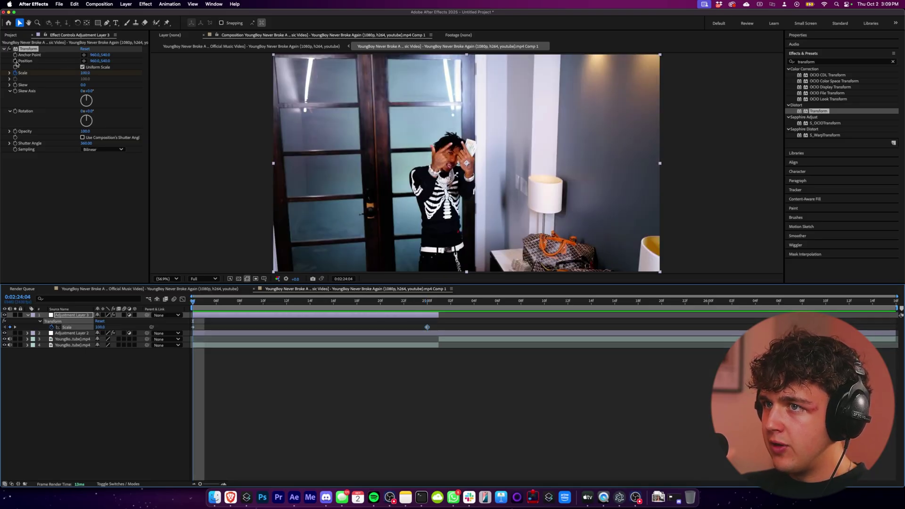
pyautogui.click(25, 62)
pyautogui.click(427, 300)
pyautogui.moveTo(93, 61); pyautogui.dragTo(223, 67)
# Move the ending Position and Scale keyframes to 0:02:25:01 and preview the animation
pyautogui.moveTo(422, 319); pyautogui.dragTo(438, 334)
pyautogui.press('u')
pyautogui.press('space')
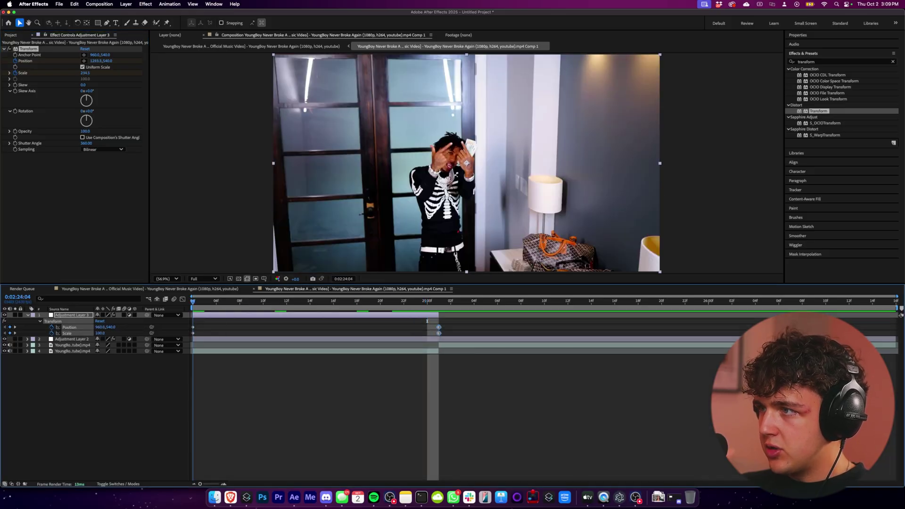
pyautogui.press('space')
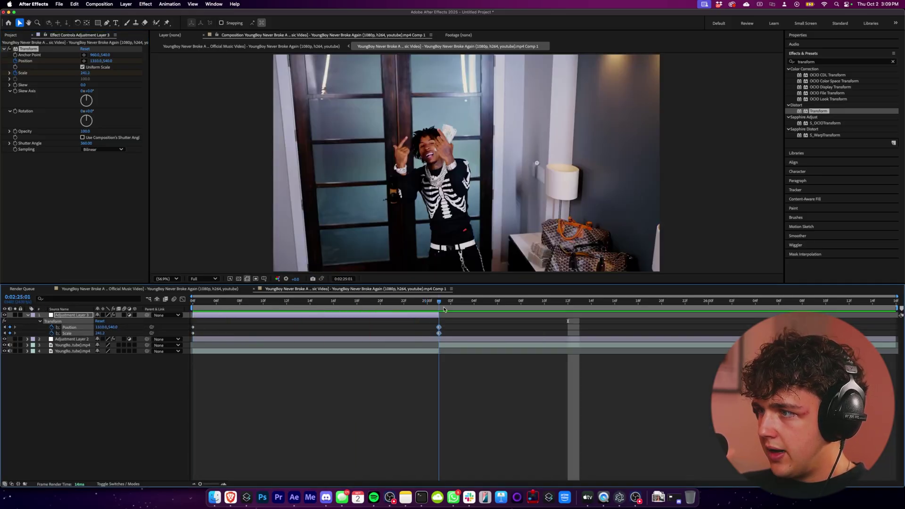
# Shift the cut between the clips, the Transform layer's end and its ending keyframes to 0:02:25:02
pyautogui.click(439, 345)
pyautogui.moveTo(443, 345); pyautogui.dragTo(450, 352)
pyautogui.moveTo(440, 315); pyautogui.dragTo(450, 316)
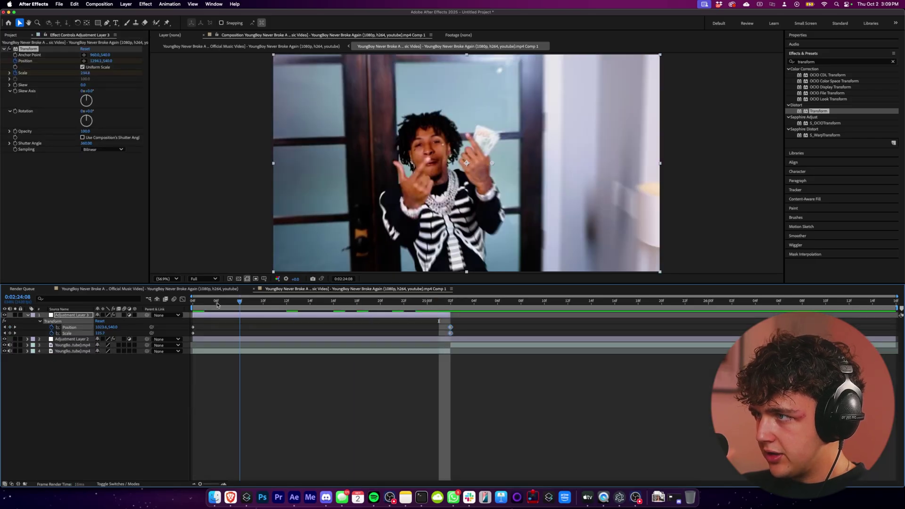
# Apply Easy Ease to all the Position and Scale keyframes and preview the eased zoom into the next clip
pyautogui.moveTo(238, 302); pyautogui.dragTo(193, 334)
pyautogui.press('space')
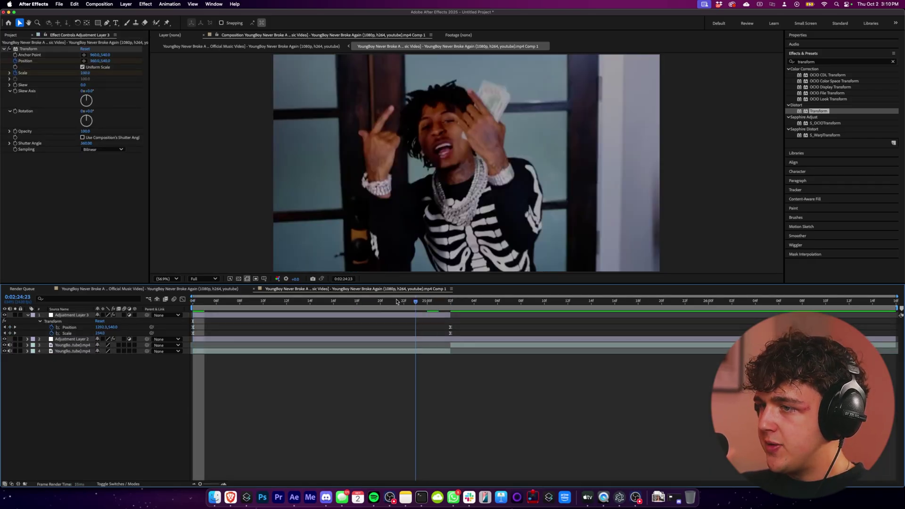
pyautogui.press('space')
pyautogui.press('space')
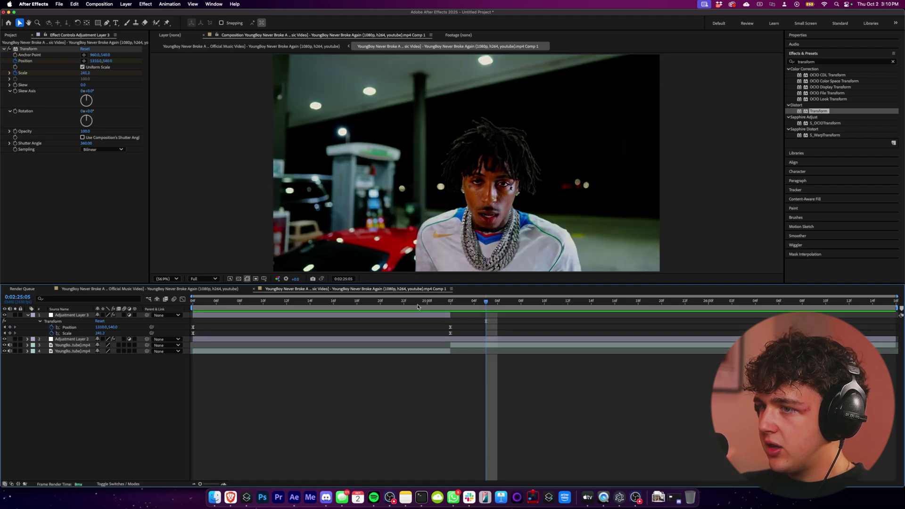
# Show the speed graph for the selected Position and Scale keyframes in the Graph Editor, and preview the zoom
pyautogui.press('space')
pyautogui.moveTo(487, 324); pyautogui.dragTo(186, 328)
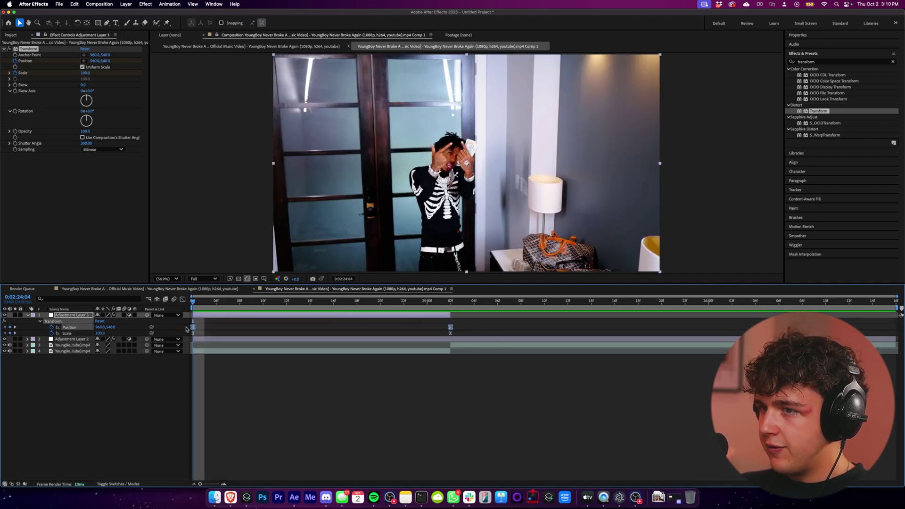
pyautogui.click(182, 300)
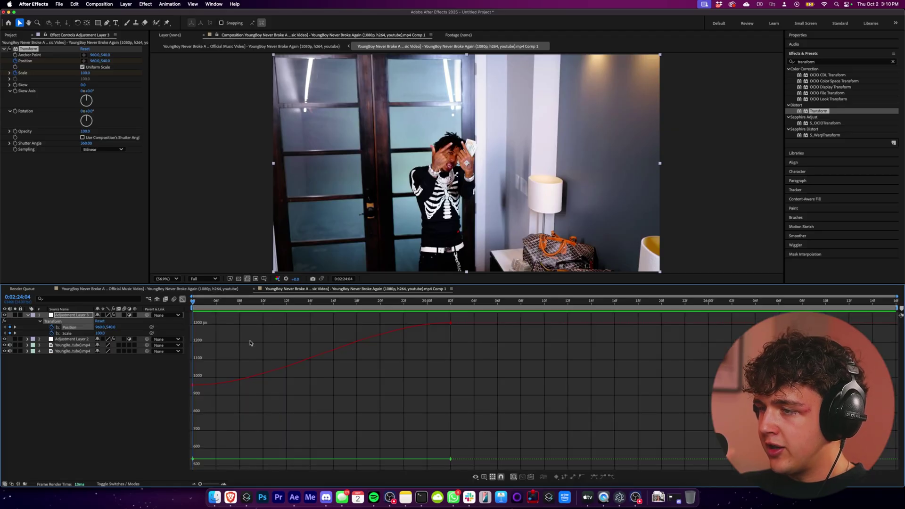
pyautogui.rightClick(332, 386)
pyautogui.click(334, 387)
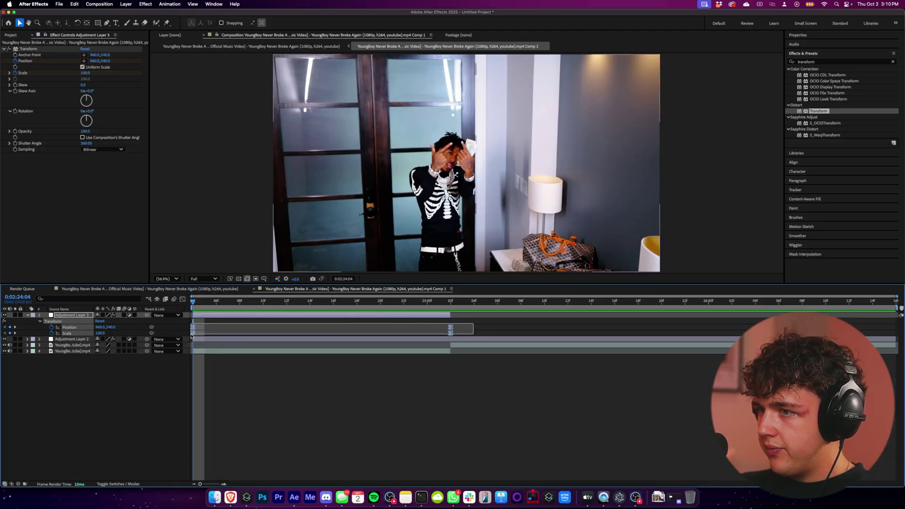
pyautogui.rightClick(263, 363)
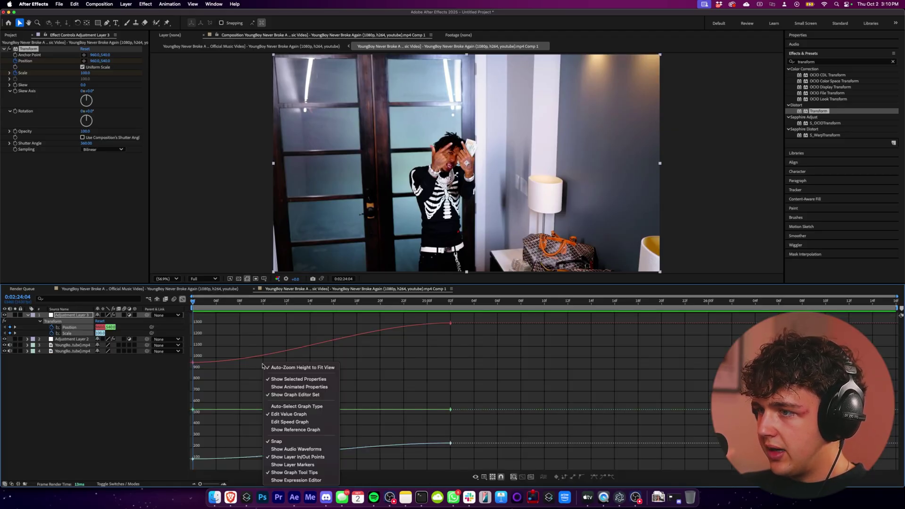
pyautogui.click(306, 423)
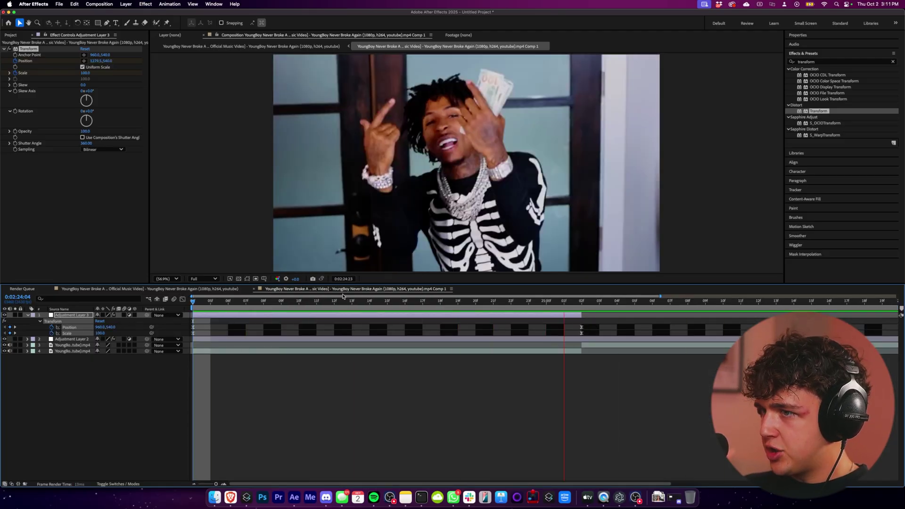
pyautogui.press('space')
# Collapse the Transform layer's properties and create a new adjustment layer with the playhead at the cut, 0:02:25:02
pyautogui.click(28, 315)
pyautogui.moveTo(266, 304); pyautogui.dragTo(192, 304)
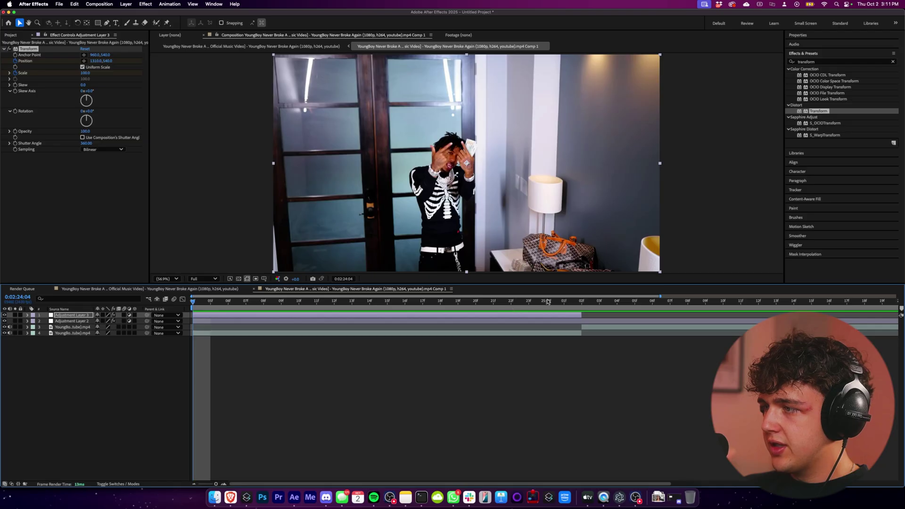
pyautogui.moveTo(549, 302); pyautogui.dragTo(575, 307)
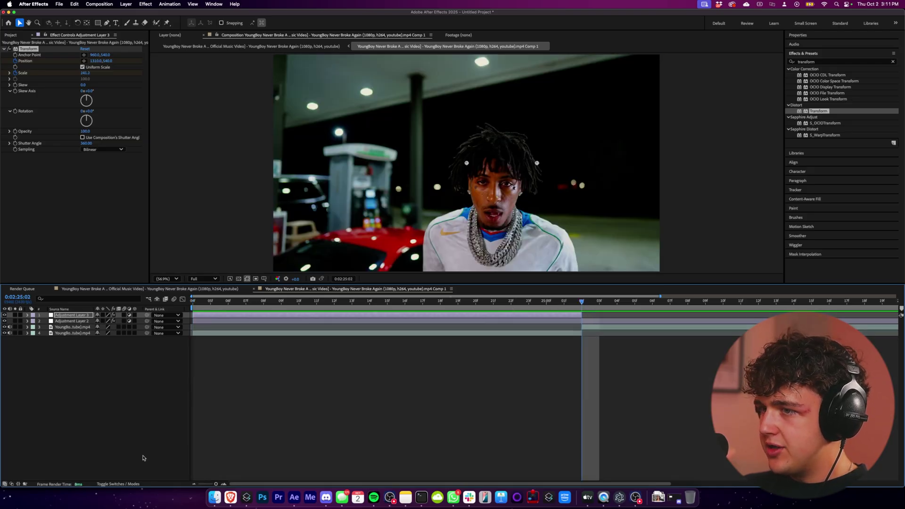
pyautogui.rightClick(119, 421)
pyautogui.moveTo(142, 395)
pyautogui.click(224, 453)
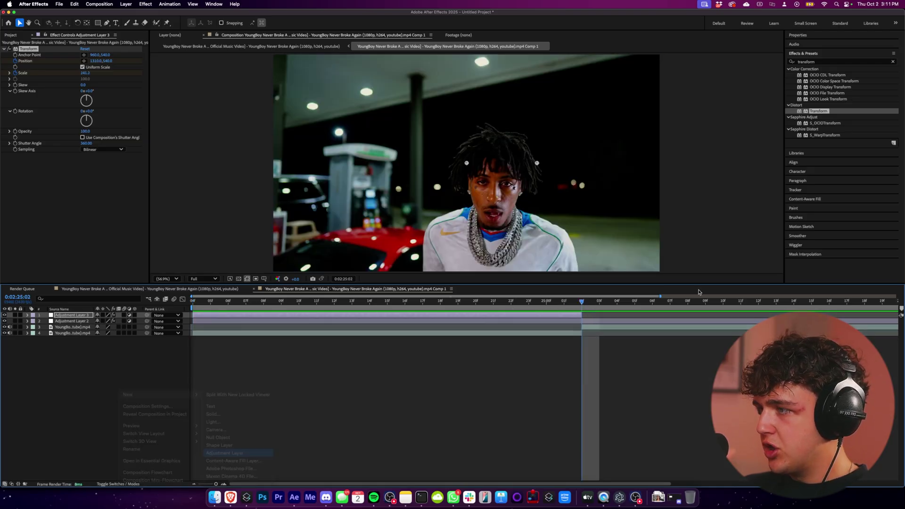
# Search the effects for "hot" and apply S_Hotspots to the new adjustment layer
pyautogui.click(855, 62)
pyautogui.press('BackSpace')
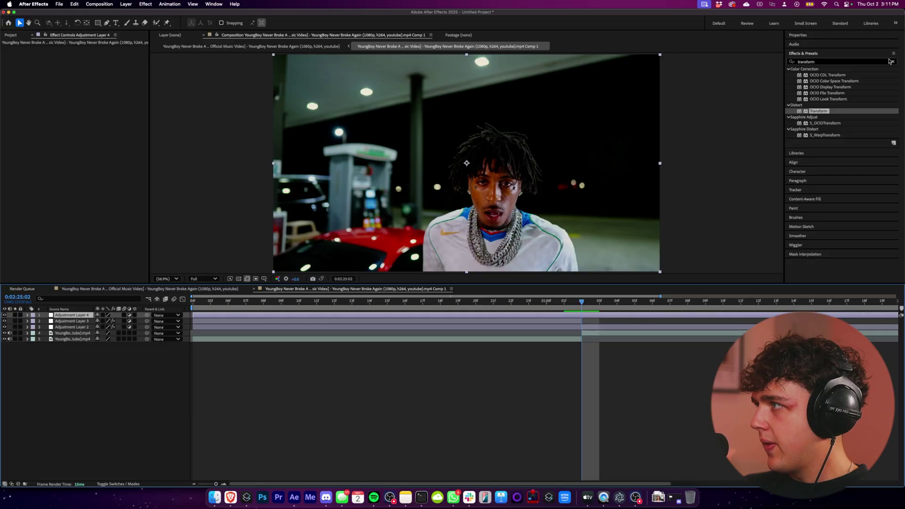
pyautogui.write('hot')
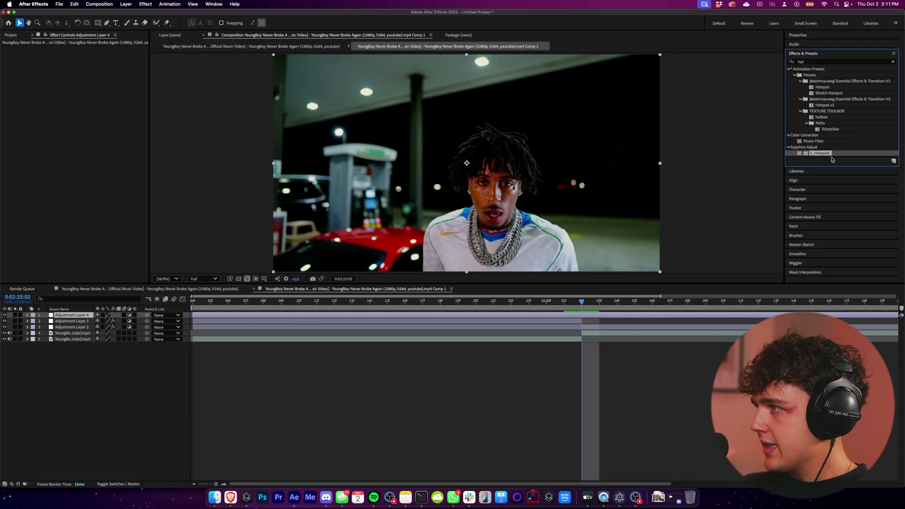
pyautogui.moveTo(645, 280); pyautogui.dragTo(562, 260)
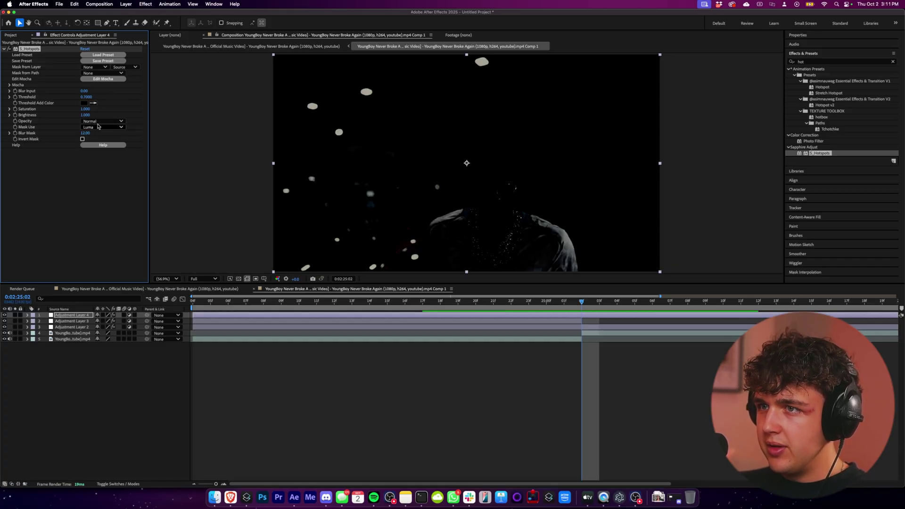
# Keyframe S_Hotspots Blur Input 0 and Threshold 0.7 at 0:02:25:02, and set both to 0 at 0:02:24:23
pyautogui.moveTo(86, 97)
pyautogui.mouseDown()
pyautogui.moveTo(70, 98)
pyautogui.moveTo(78, 105)
pyautogui.mouseUp()
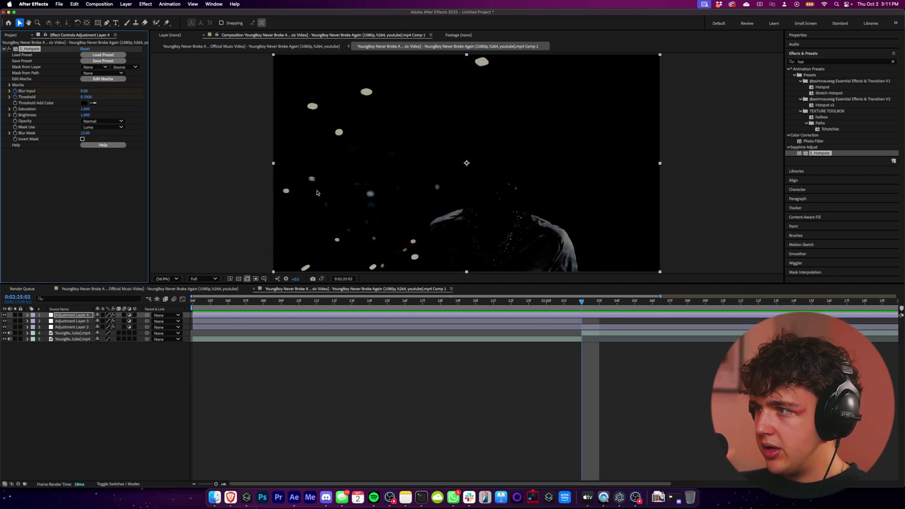
pyautogui.press('u')
pyautogui.press('pageup')
pyautogui.press('pageup')
pyautogui.press('pageup')
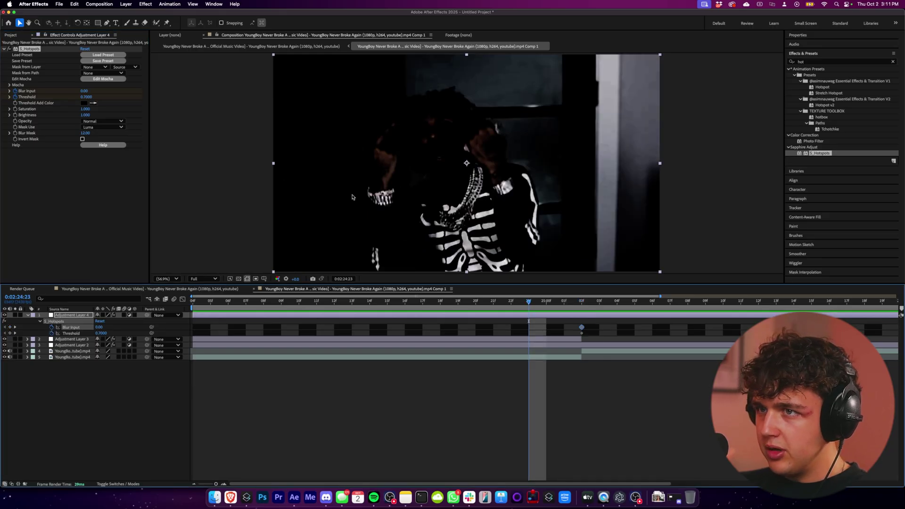
pyautogui.moveTo(86, 96); pyautogui.dragTo(61, 96)
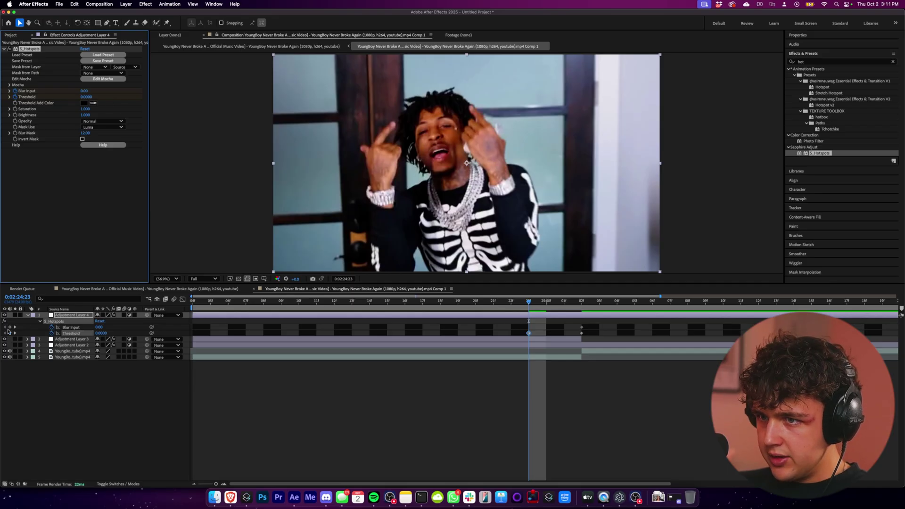
pyautogui.click(10, 326)
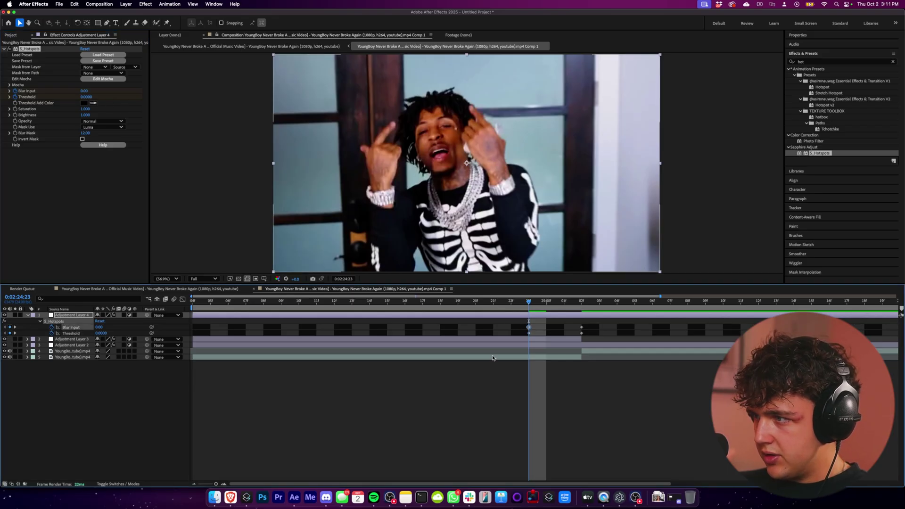
# Copy the zero-value S_Hotspots keyframes to after the cut, and move the outer keyframe pairs to 0:02:24:20 and 0:02:25:08
pyautogui.click(634, 302)
pyautogui.press('super+v')
pyautogui.moveTo(635, 302); pyautogui.dragTo(475, 333)
pyautogui.press('space')
pyautogui.click(538, 323)
pyautogui.click(528, 327)
pyautogui.click(535, 325)
pyautogui.click(528, 333)
pyautogui.moveTo(652, 336); pyautogui.dragTo(628, 324)
pyautogui.moveTo(635, 333); pyautogui.dragTo(687, 332)
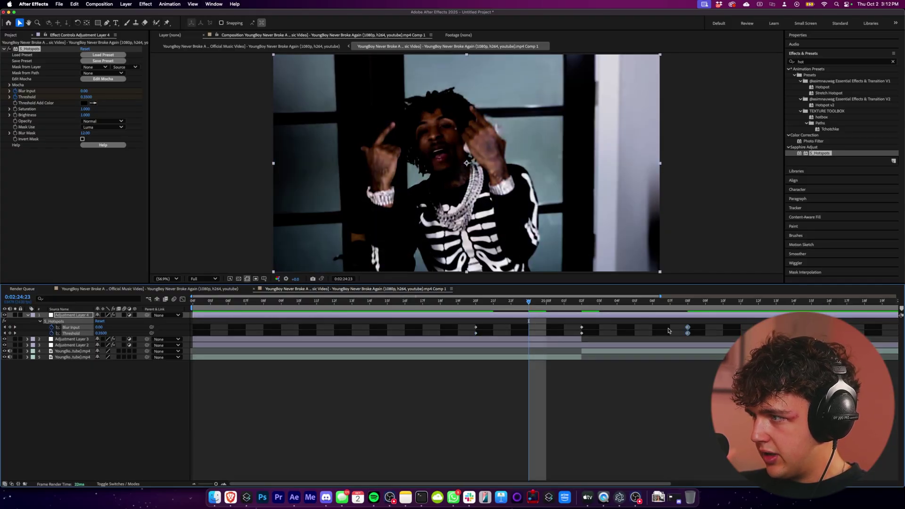
# Set the S_Hotspots keyframes at 0:02:25:02 to Threshold 0.51 and Blur Input 56, and preview the transition
pyautogui.press('k')
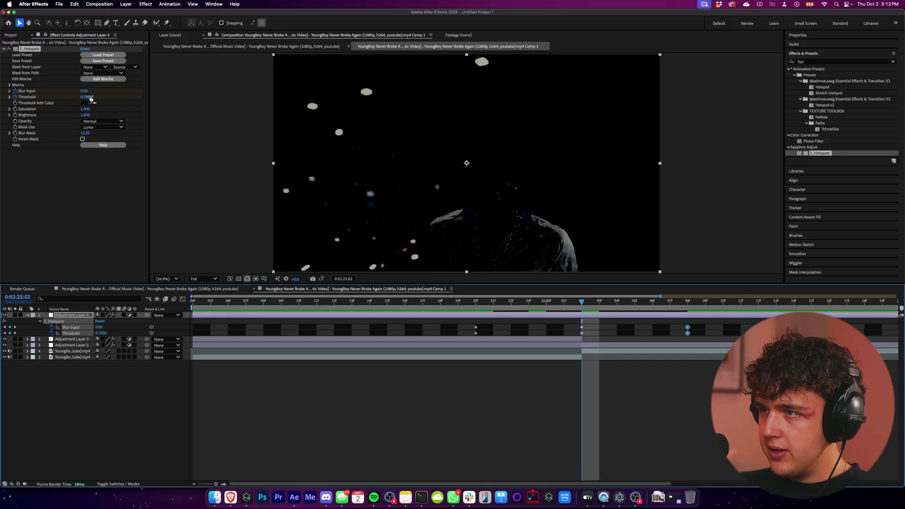
pyautogui.moveTo(91, 97); pyautogui.dragTo(78, 95)
pyautogui.press('space')
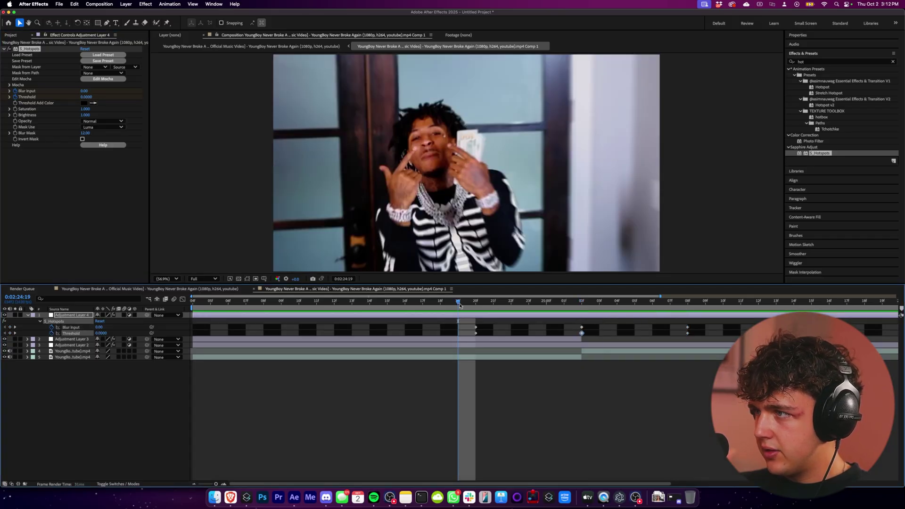
pyautogui.press('space')
pyautogui.moveTo(83, 91); pyautogui.dragTo(169, 112)
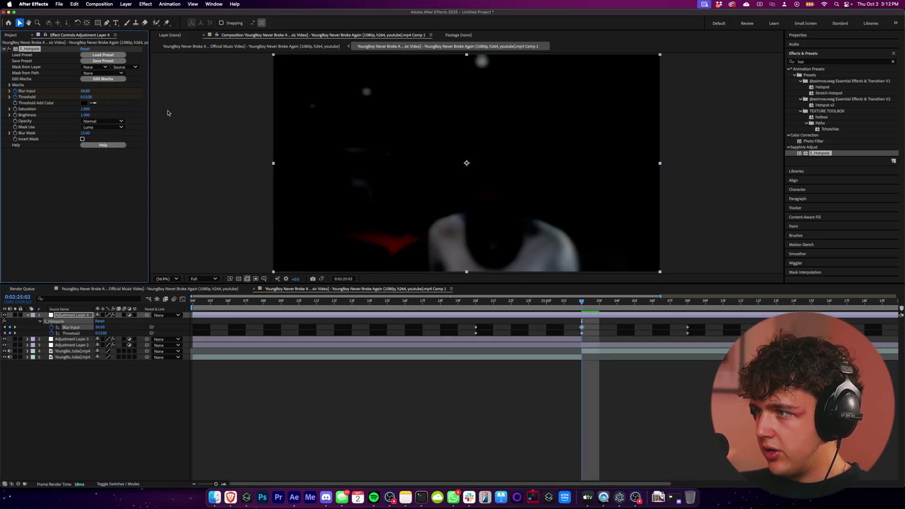
pyautogui.click(474, 303)
pyautogui.press('space')
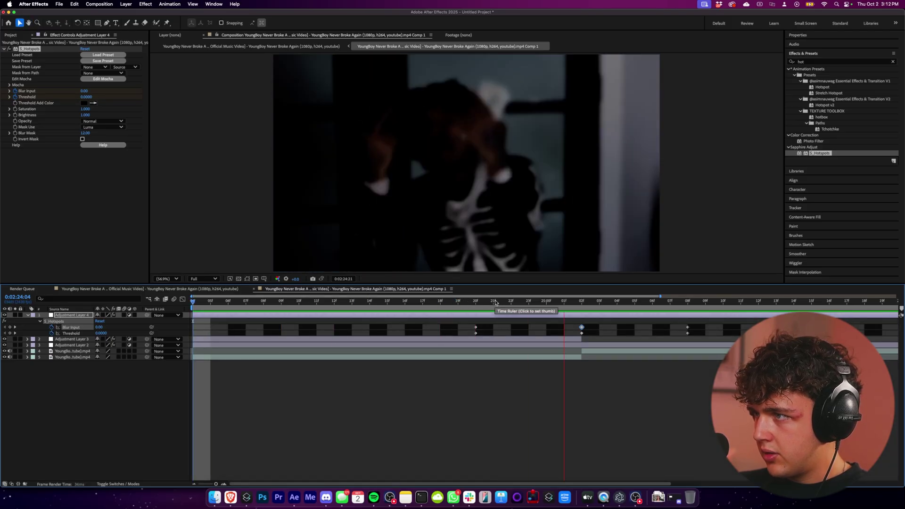
pyautogui.click(195, 306)
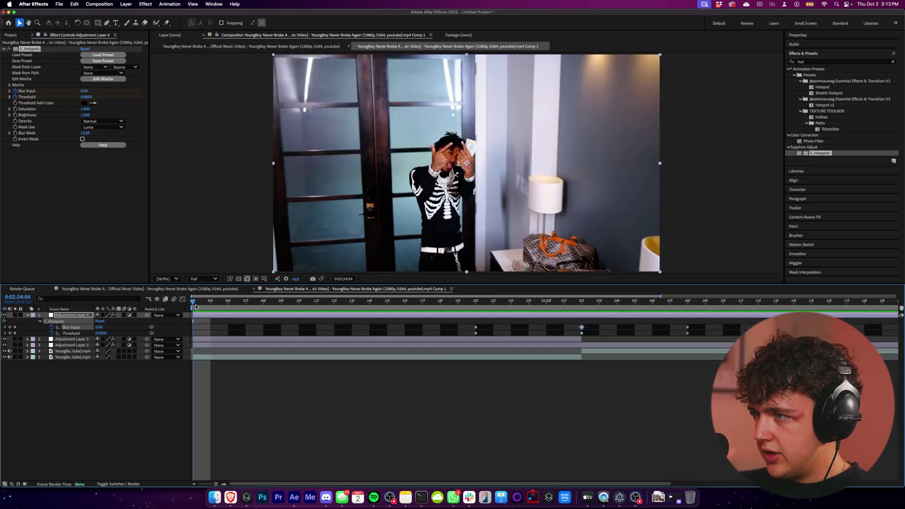
pyautogui.moveTo(660, 296); pyautogui.dragTo(896, 296)
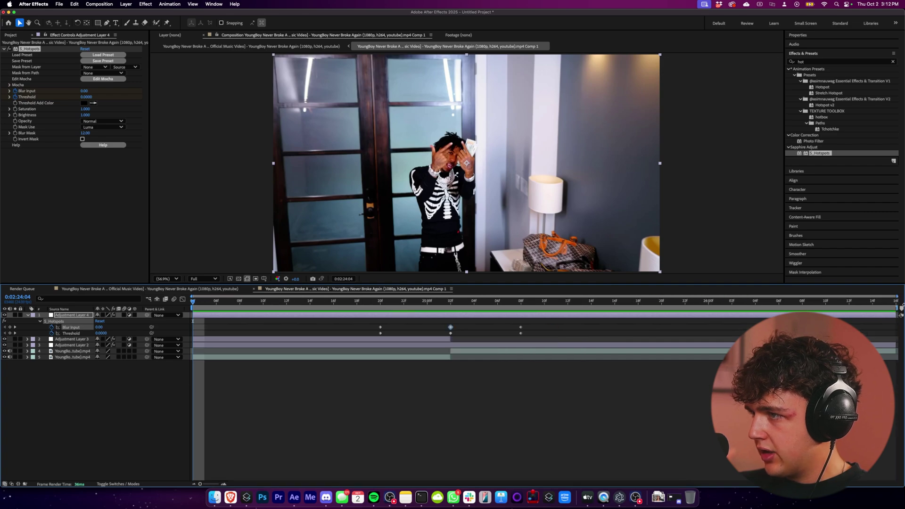
pyautogui.press('space')
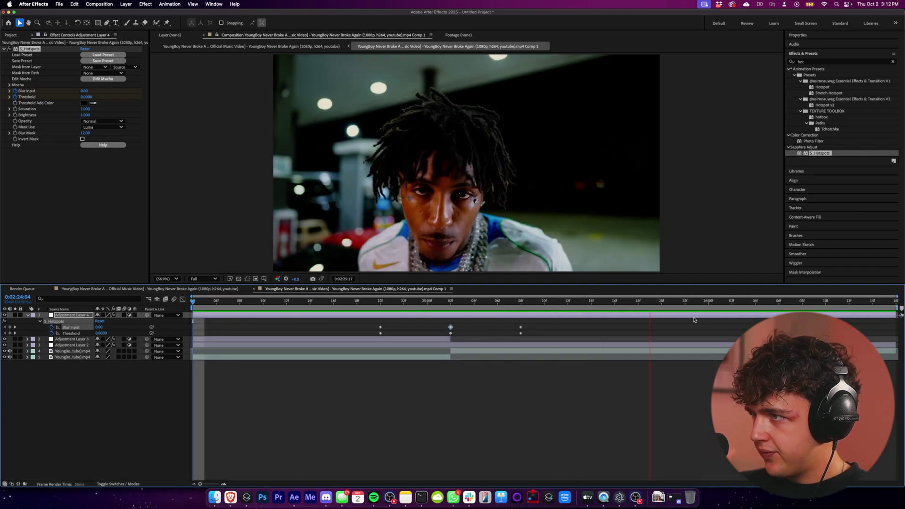
pyautogui.press('space')
# Set the S_Flicker Amplitude on Adjustment Layer 2 to 0.18 and preview the clips again
pyautogui.click(662, 301)
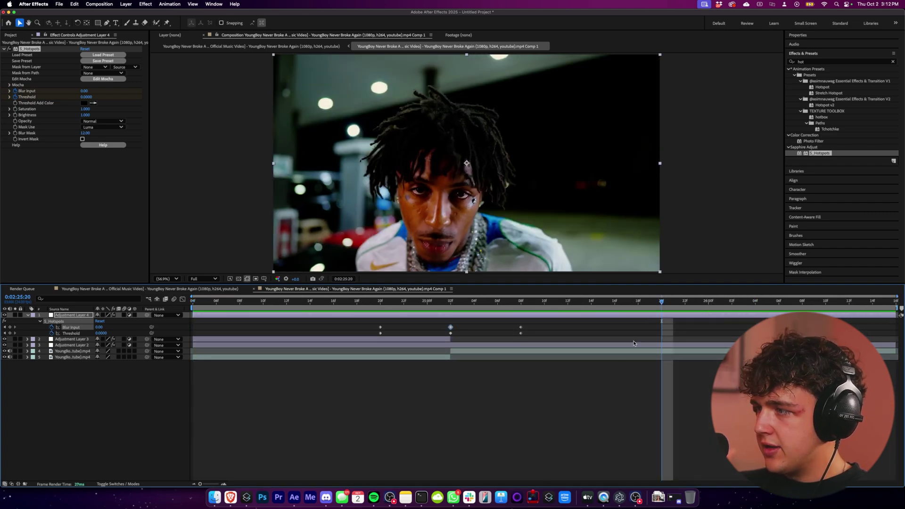
pyautogui.click(612, 348)
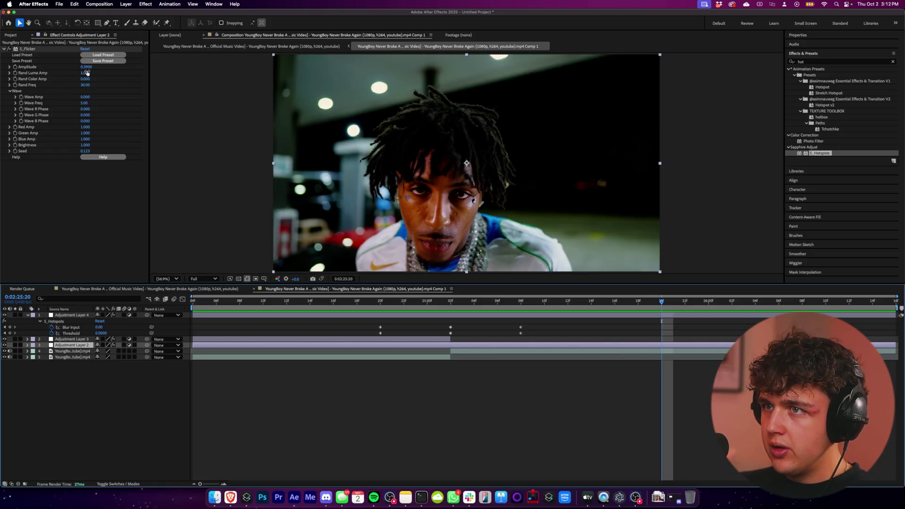
pyautogui.press('space')
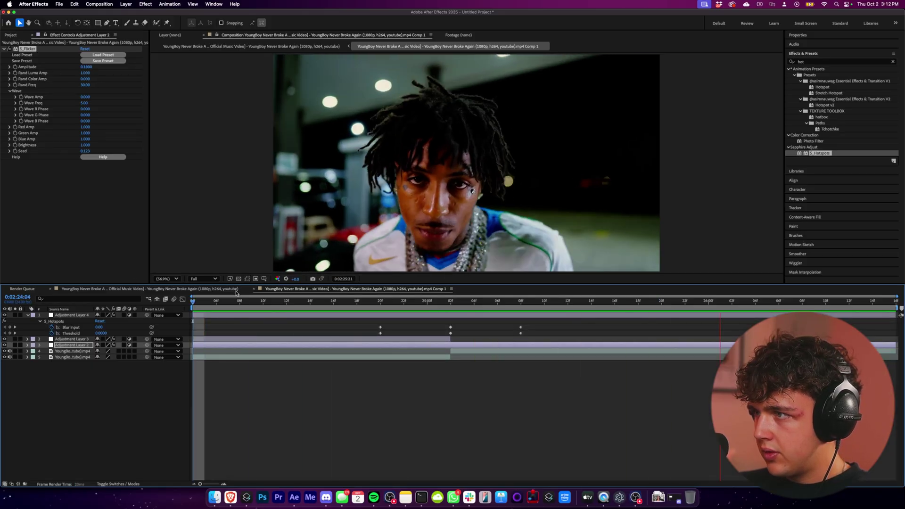
pyautogui.click(339, 304)
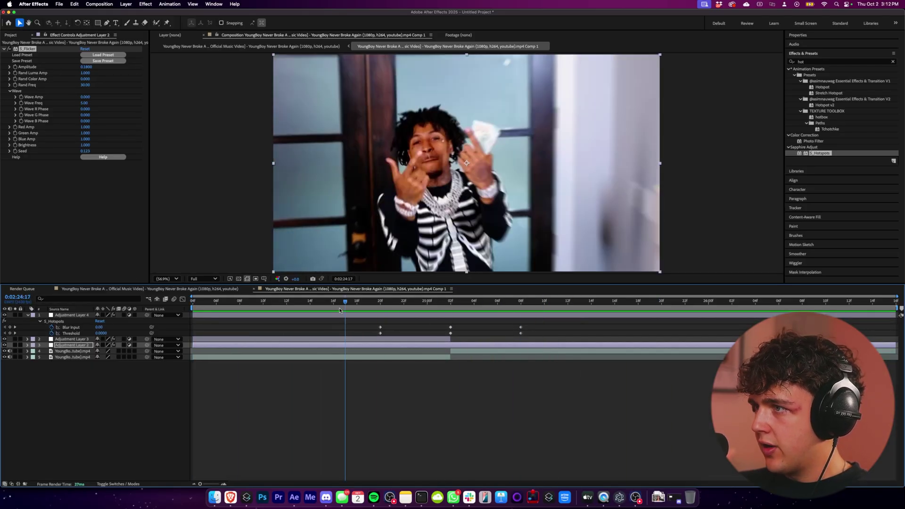
pyautogui.press('space')
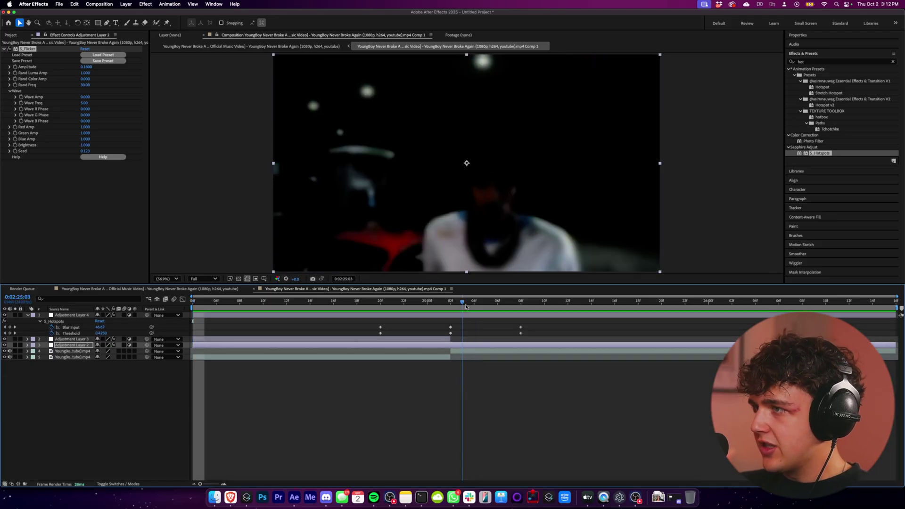
# Create another adjustment layer and apply the ViralFX preset SHAKE HIT 5 to it at 0:02:24:04
pyautogui.click(893, 61)
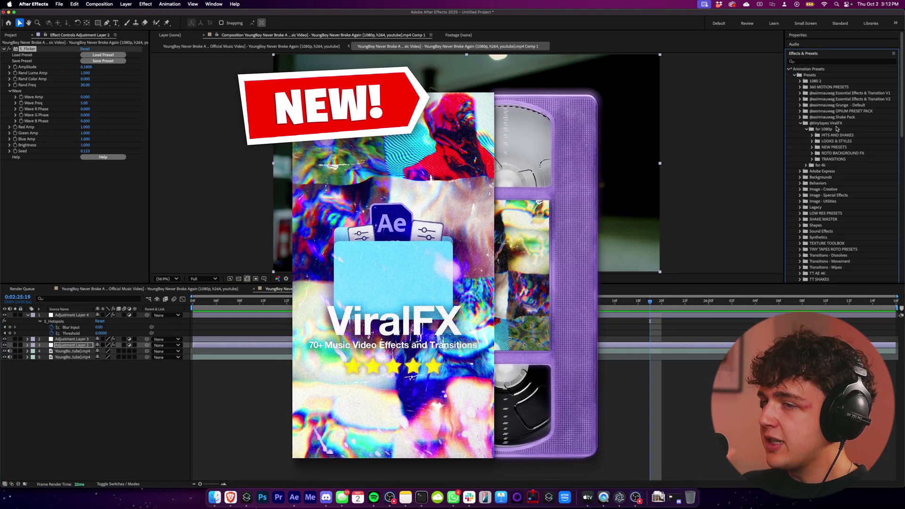
pyautogui.rightClick(108, 392)
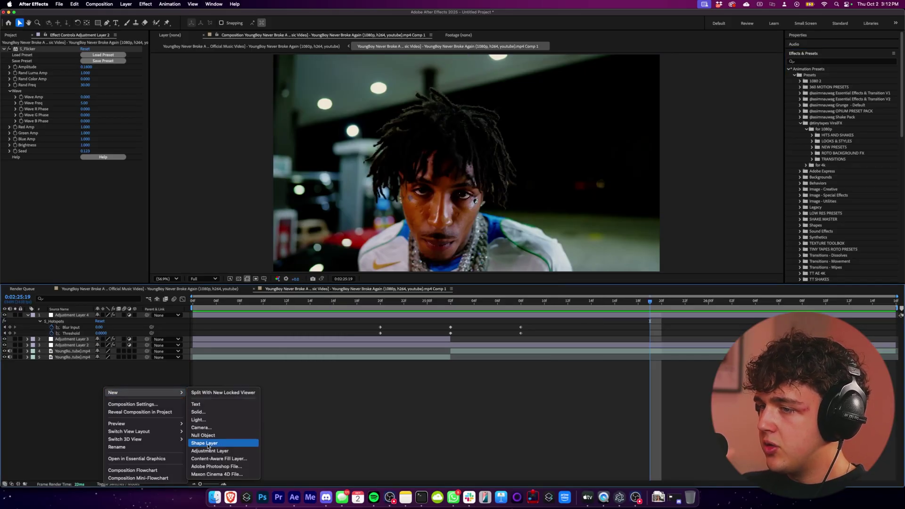
pyautogui.click(210, 451)
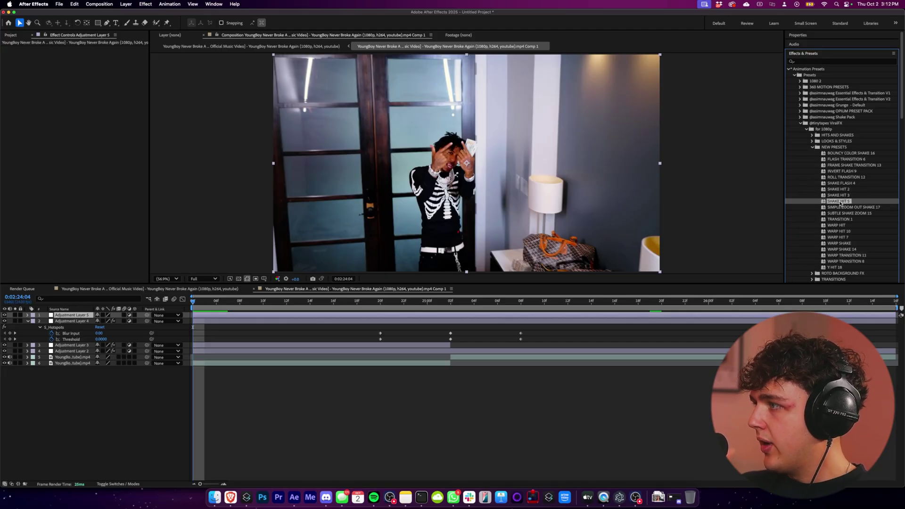
pyautogui.moveTo(698, 220); pyautogui.dragTo(252, 315)
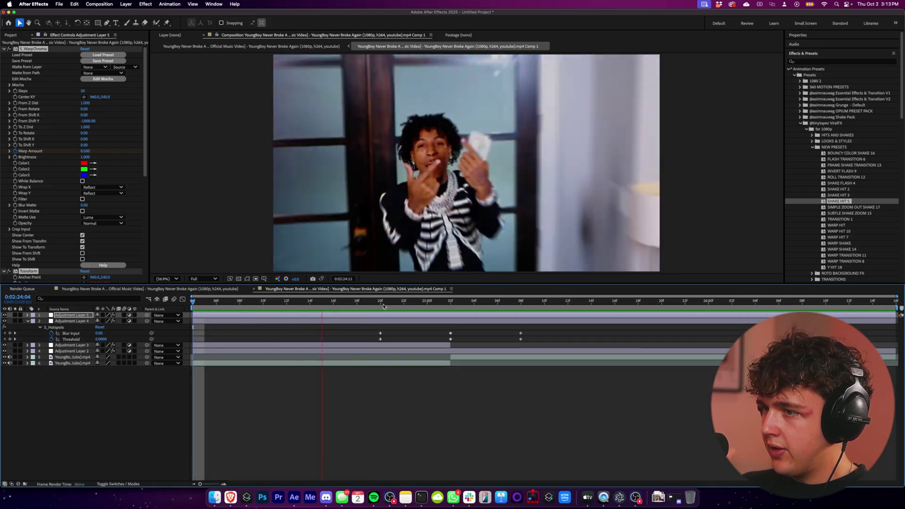
# Create a further adjustment layer over the second clip and apply the ViralFX preset COLOR BLUR HIT to it at 0:02:25:08
pyautogui.click(146, 394)
pyautogui.rightClick(146, 394)
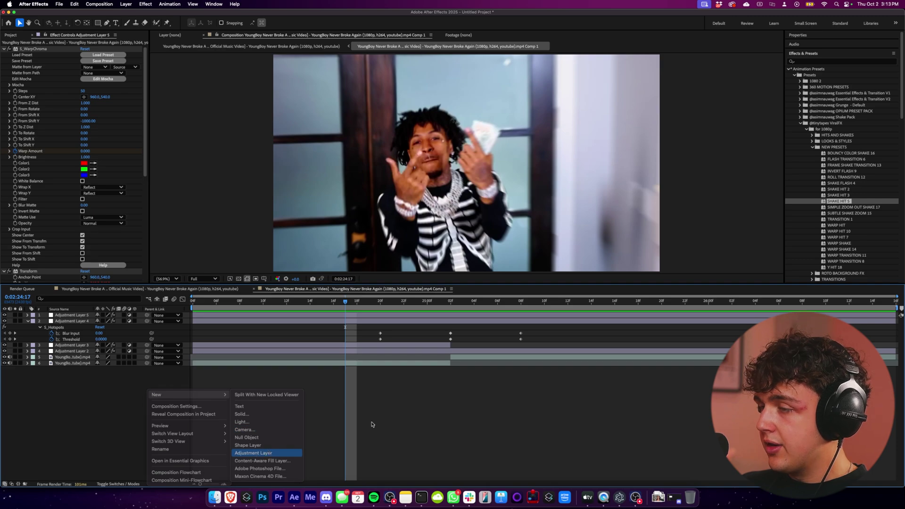
pyautogui.click(253, 452)
pyautogui.moveTo(446, 302); pyautogui.dragTo(591, 301)
pyautogui.scroll(-10, 870, 225)
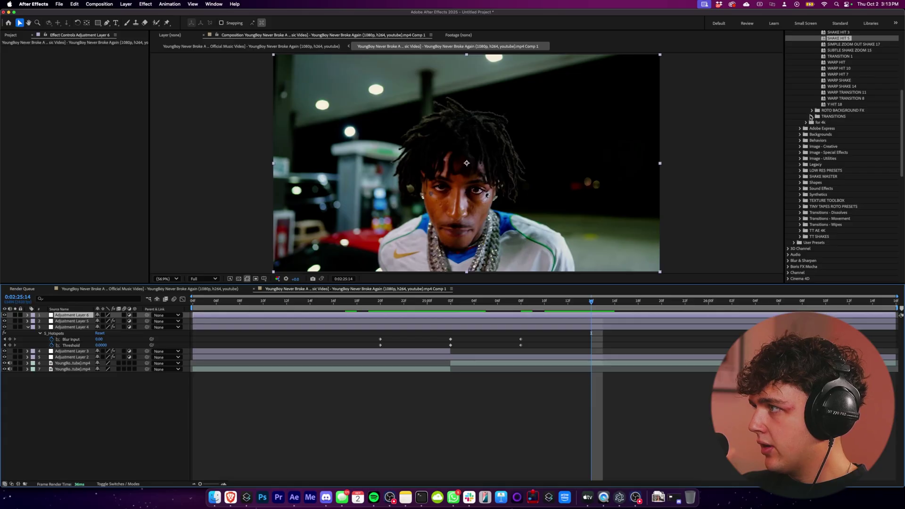
pyautogui.click(811, 116)
pyautogui.moveTo(844, 140); pyautogui.dragTo(612, 317)
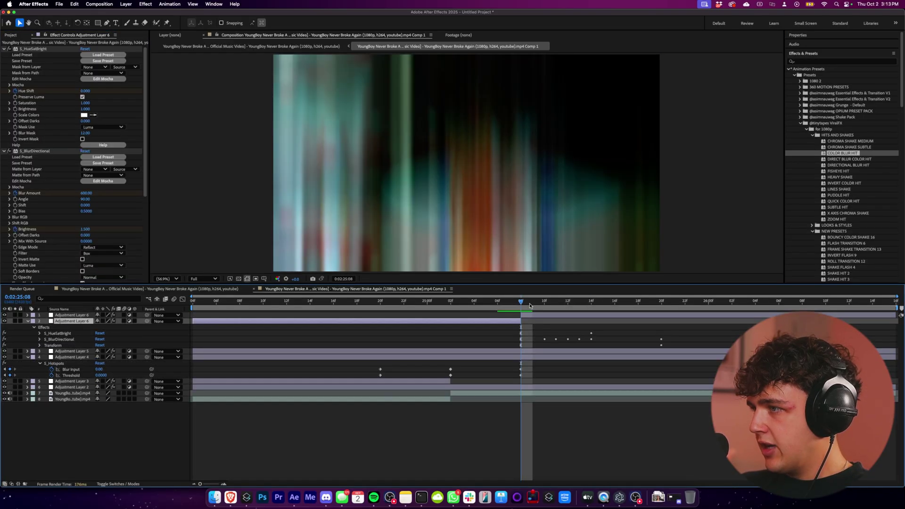
# Preview the clips with the color blur hit and scrub through the transition
pyautogui.click(498, 303)
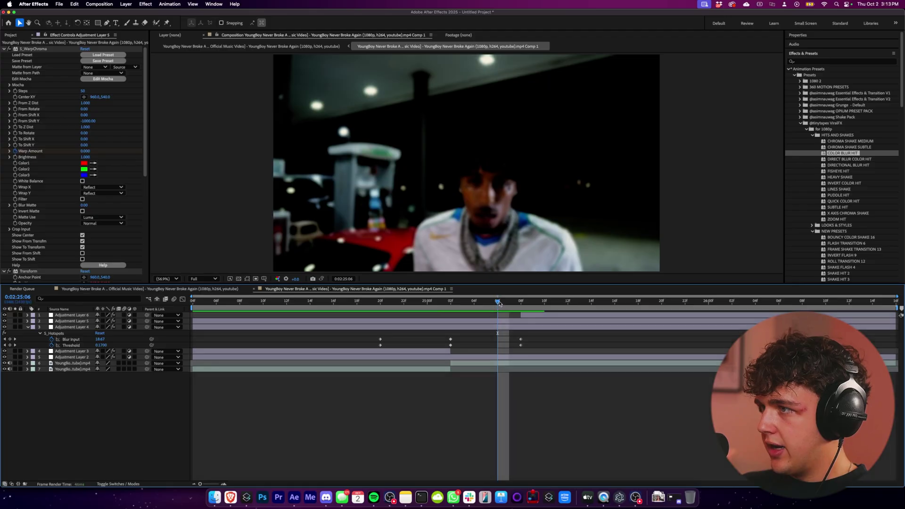
pyautogui.press('space')
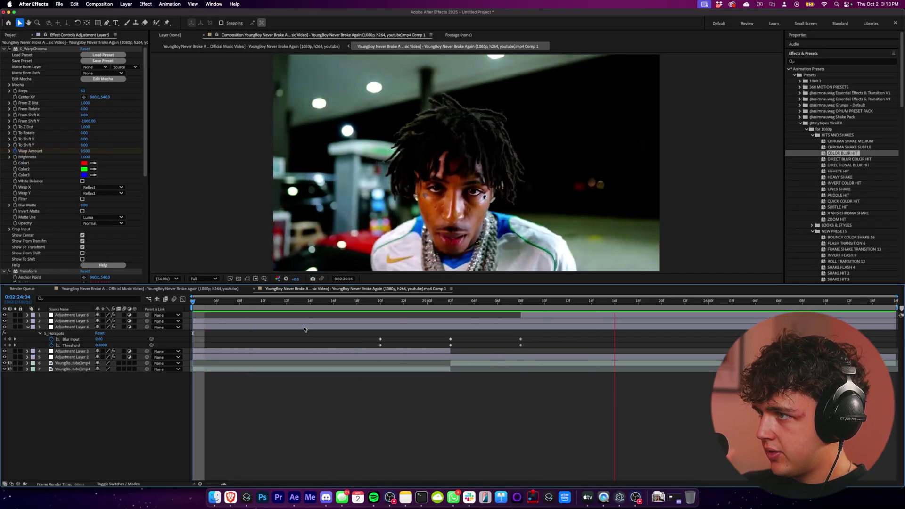
pyautogui.press('space')
pyautogui.moveTo(590, 302); pyautogui.dragTo(336, 338)
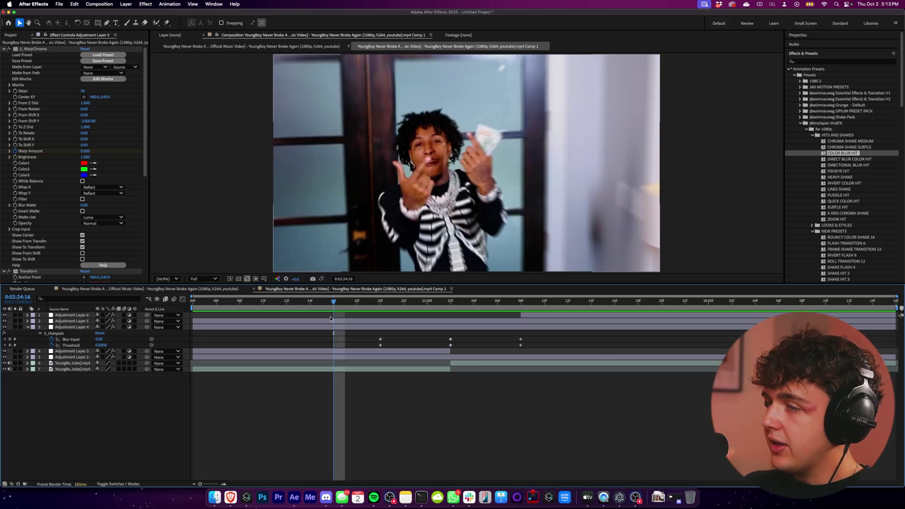
pyautogui.press('Home')
pyautogui.moveTo(235, 304); pyautogui.dragTo(645, 304)
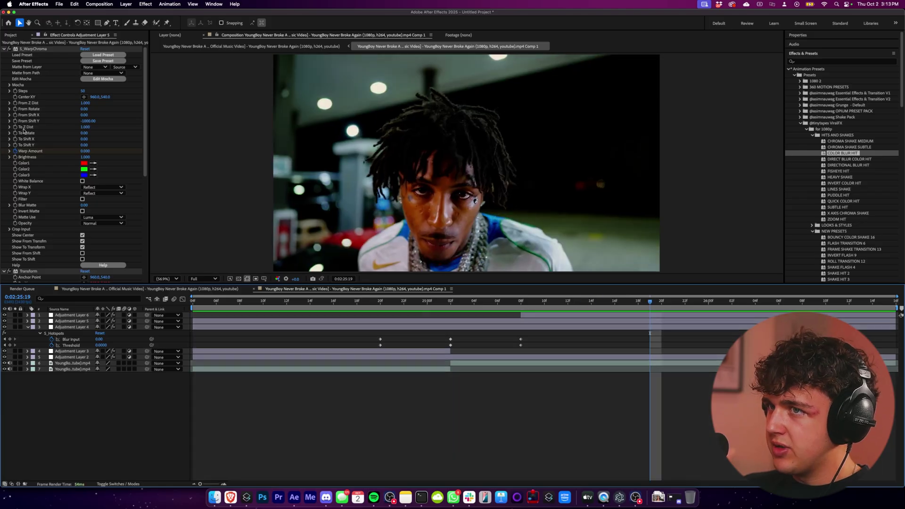
# Create another adjustment layer spanning the composition and apply the S_WarpChroma effect to it
pyautogui.click(26, 51)
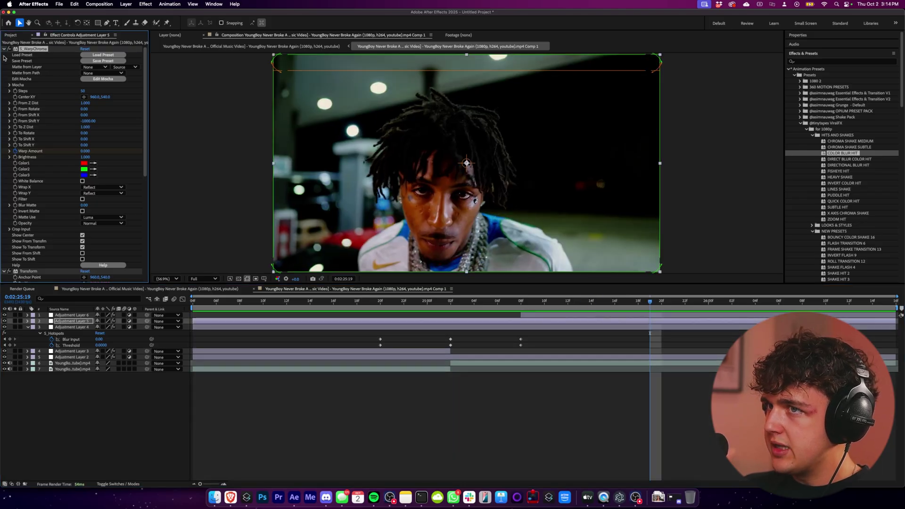
pyautogui.click(83, 407)
pyautogui.rightClick(109, 391)
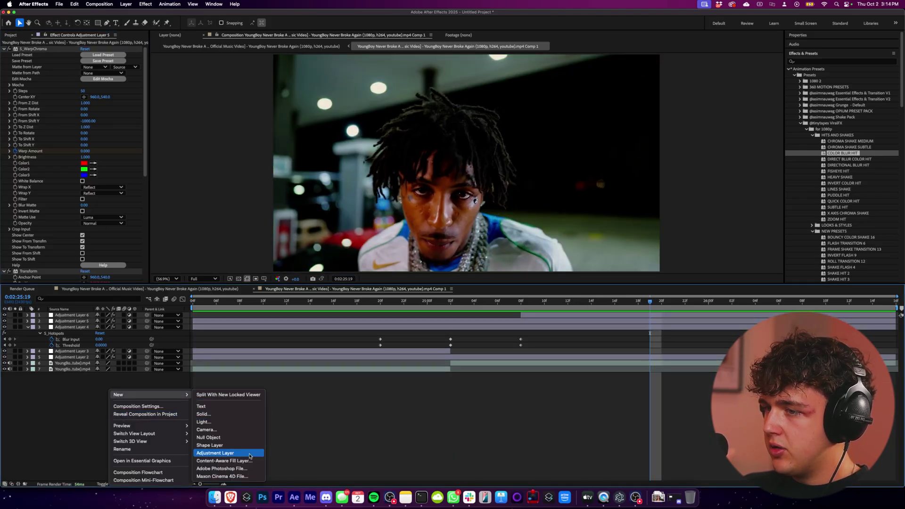
pyautogui.click(250, 456)
pyautogui.press('Home')
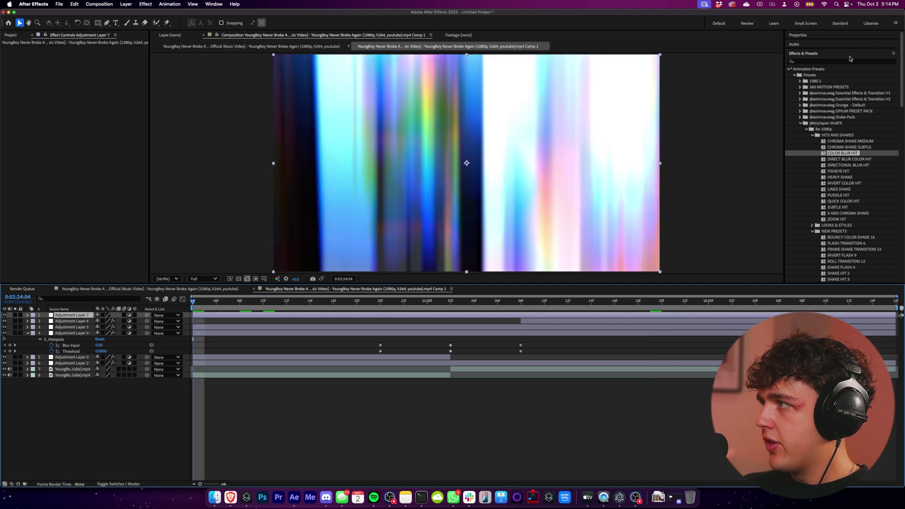
pyautogui.write('s_warpch')
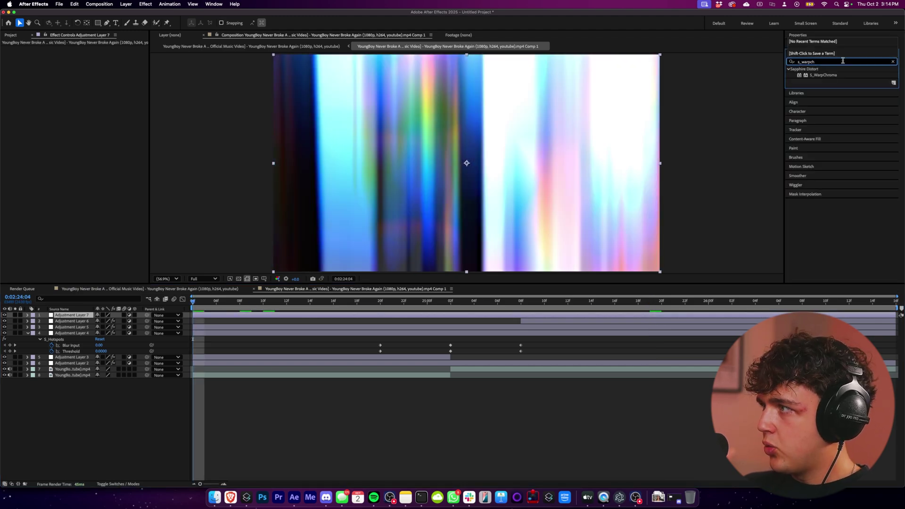
pyautogui.moveTo(623, 119); pyautogui.dragTo(123, 315)
# Compare the second clip with and without S_WarpChroma at 0:02:25:22
pyautogui.moveTo(238, 304); pyautogui.dragTo(689, 315)
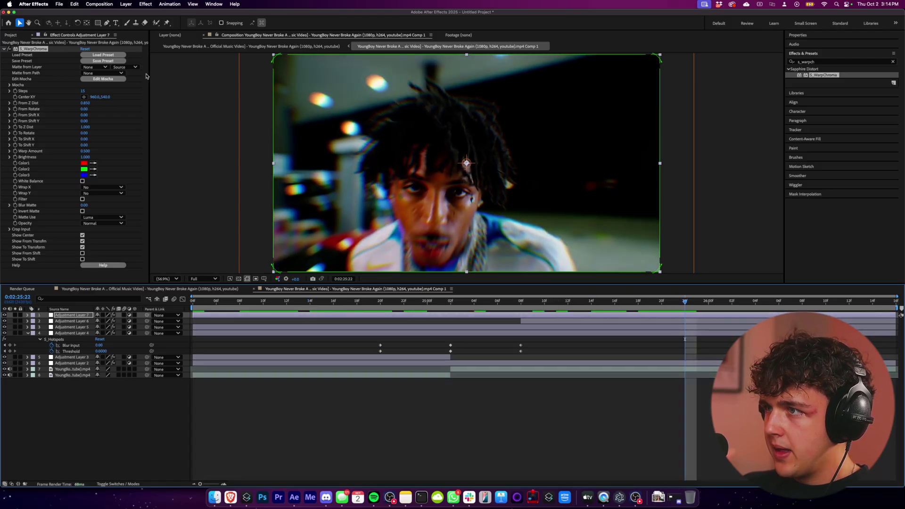
pyautogui.click(9, 49)
pyautogui.click(9, 48)
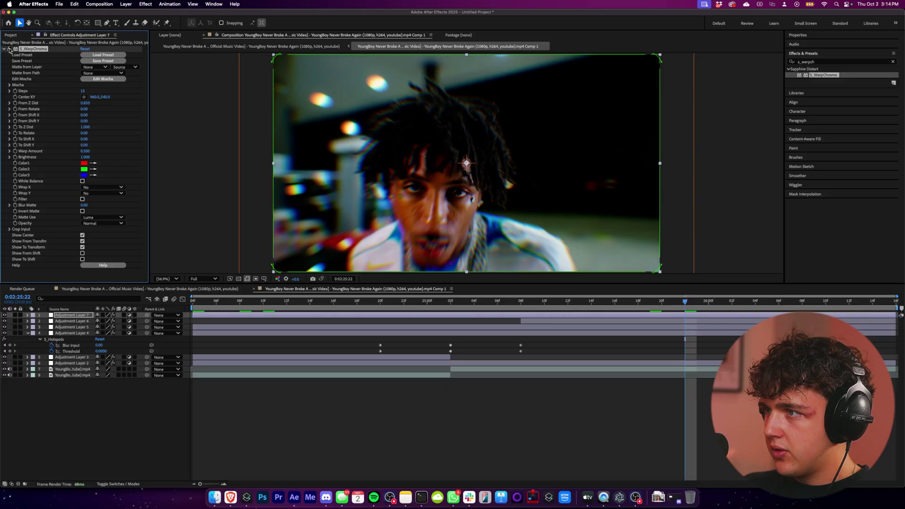
pyautogui.click(9, 48)
pyautogui.click(9, 48)
pyautogui.click(9, 49)
pyautogui.click(9, 49)
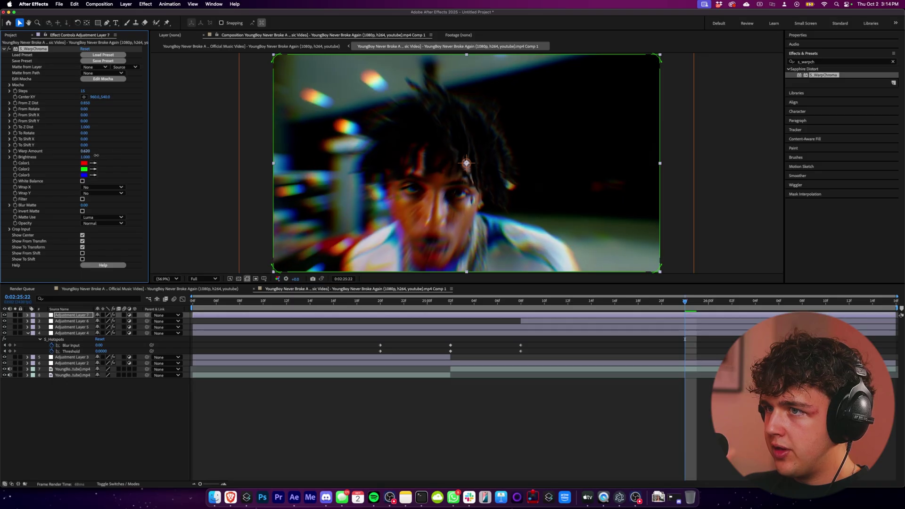
# Keyframe the S_WarpChroma Warp Amount on Adjustment Layer 7 from 1.170 at 0:02:25:08 to 0 at 0:02:25:21, and preview it
pyautogui.moveTo(93, 150); pyautogui.dragTo(54, 159)
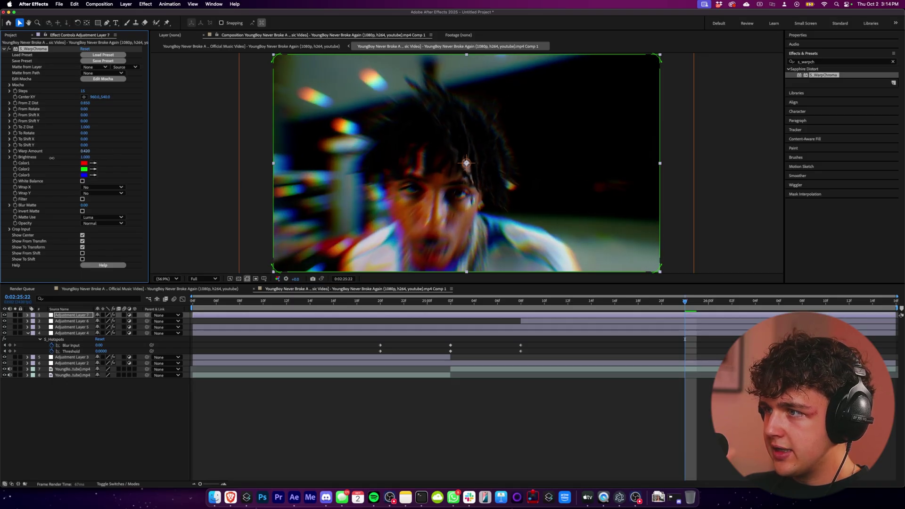
pyautogui.press('k')
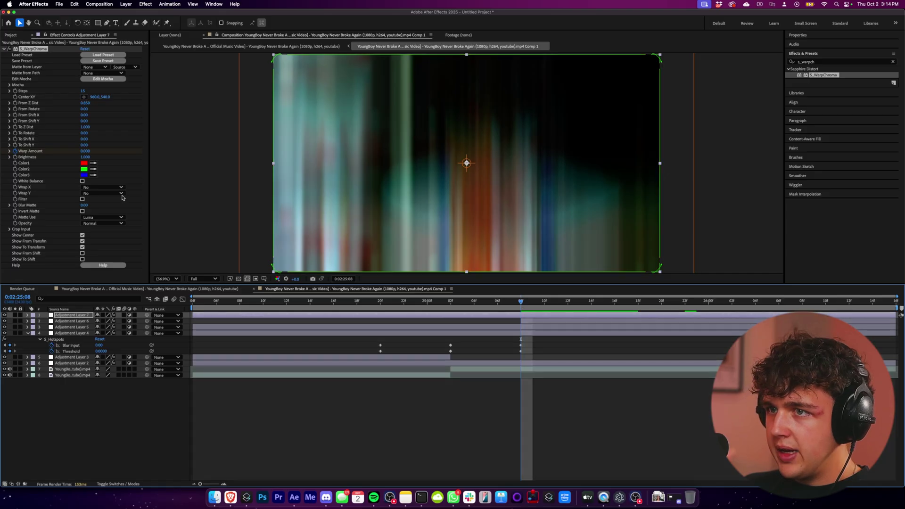
pyautogui.moveTo(99, 150); pyautogui.dragTo(132, 151)
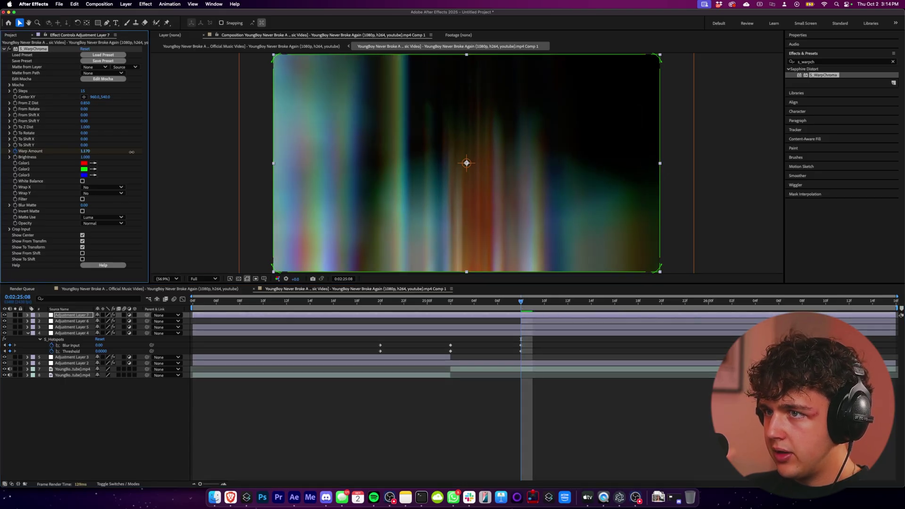
pyautogui.press('space')
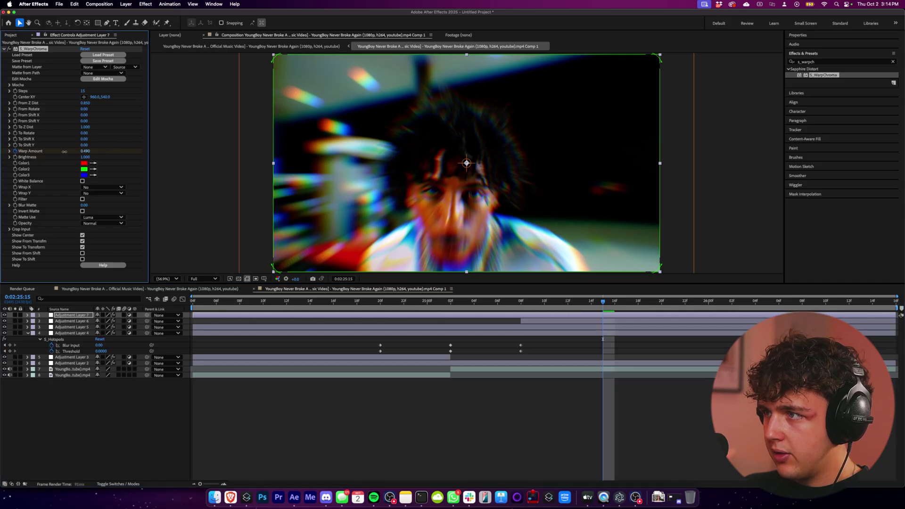
pyautogui.moveTo(65, 151); pyautogui.dragTo(41, 154)
pyautogui.press('space')
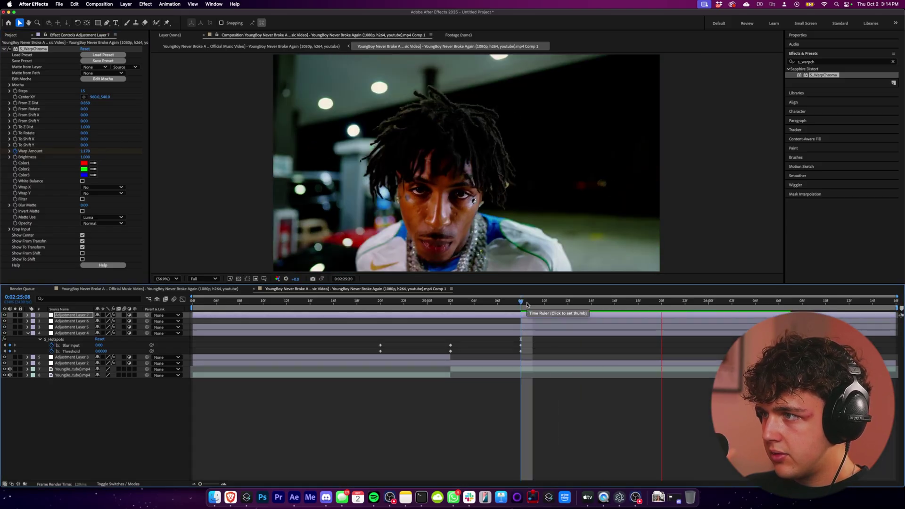
pyautogui.press('space')
# Move the ending Warp Amount keyframe on Adjustment Layer 7 further along the timeline and preview the longer chroma warp enlarged
pyautogui.press('u')
pyautogui.click(672, 327)
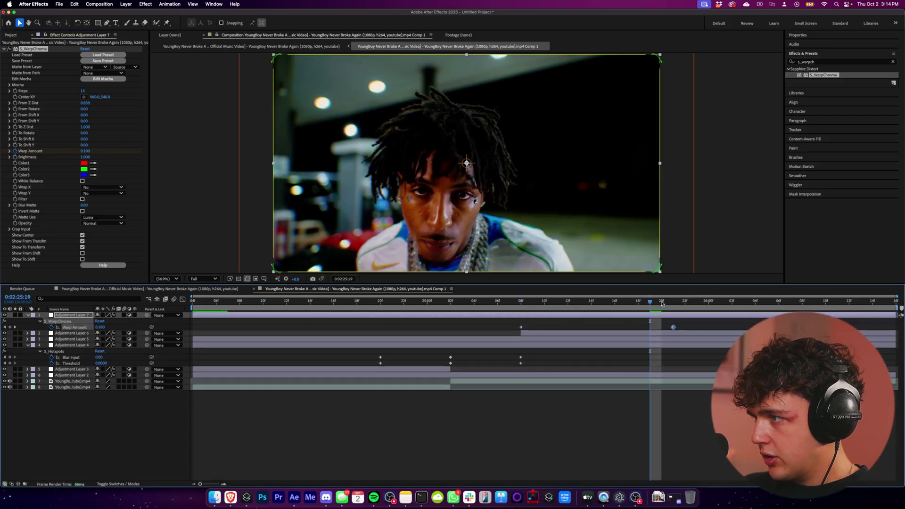
pyautogui.moveTo(696, 328); pyautogui.dragTo(732, 329)
pyautogui.press('space')
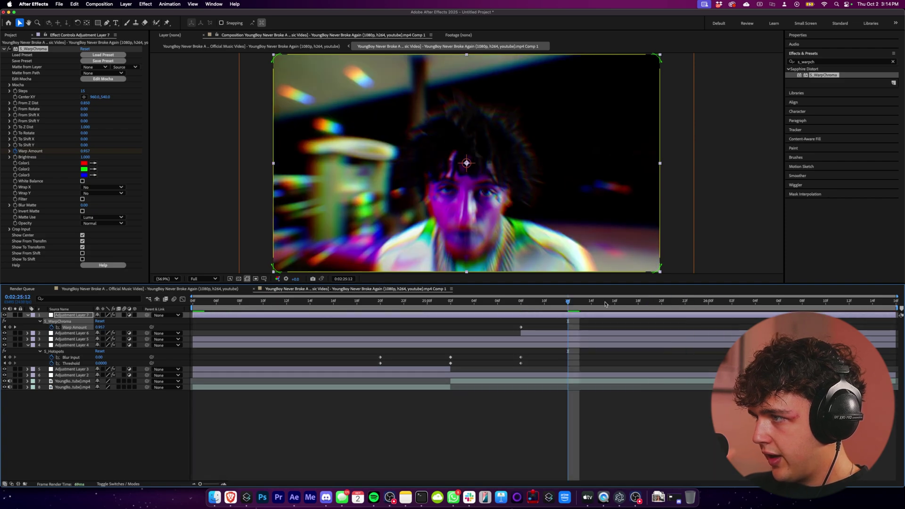
pyautogui.moveTo(571, 300); pyautogui.dragTo(509, 308)
pyautogui.press('space')
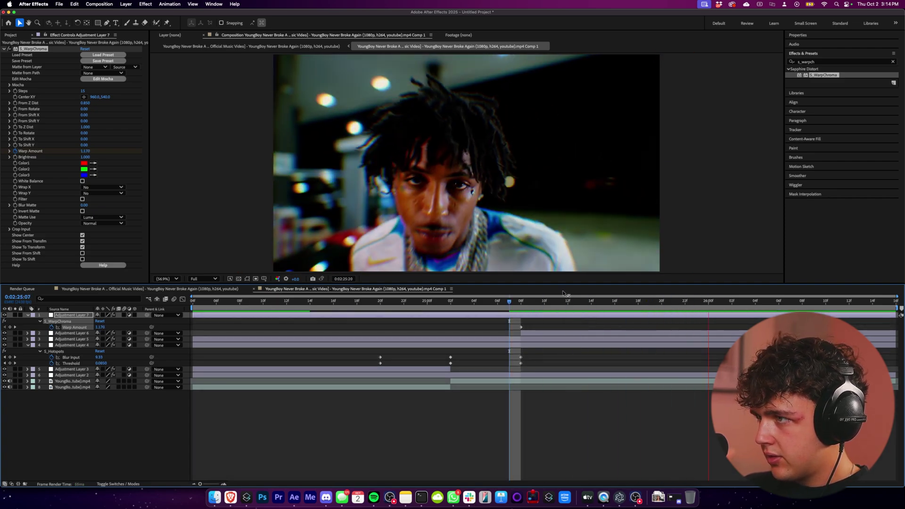
pyautogui.press('space')
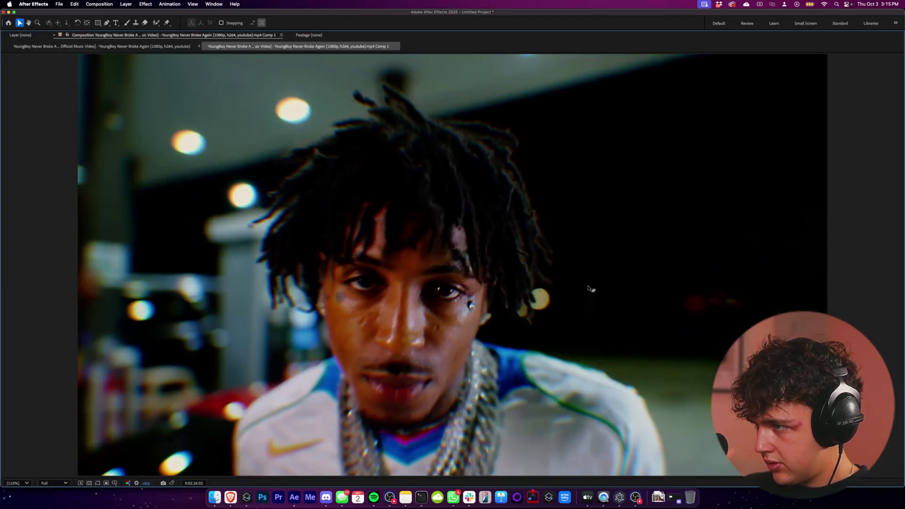
pyautogui.press('`')
pyautogui.press('space')
pyautogui.click(646, 303)
pyautogui.press('space')
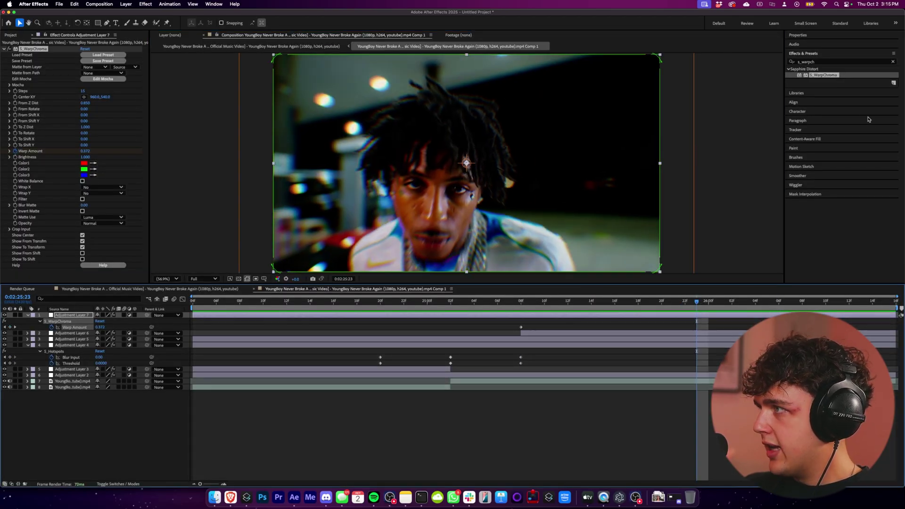
# Apply Add Grain to Adjustment Layer 7, set its Viewing Mode to Final Output, and preview the clips
pyautogui.write('grain')
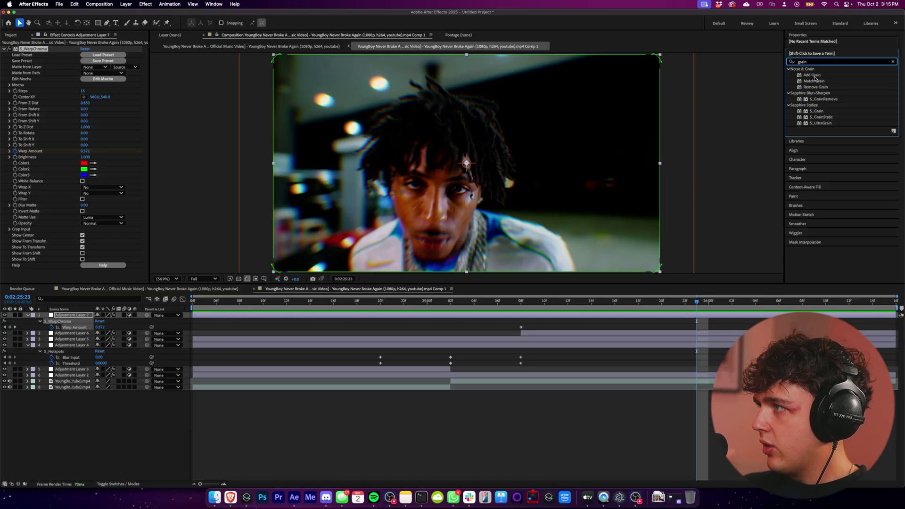
pyautogui.moveTo(815, 79); pyautogui.dragTo(425, 315)
pyautogui.moveTo(414, 300); pyautogui.dragTo(650, 300)
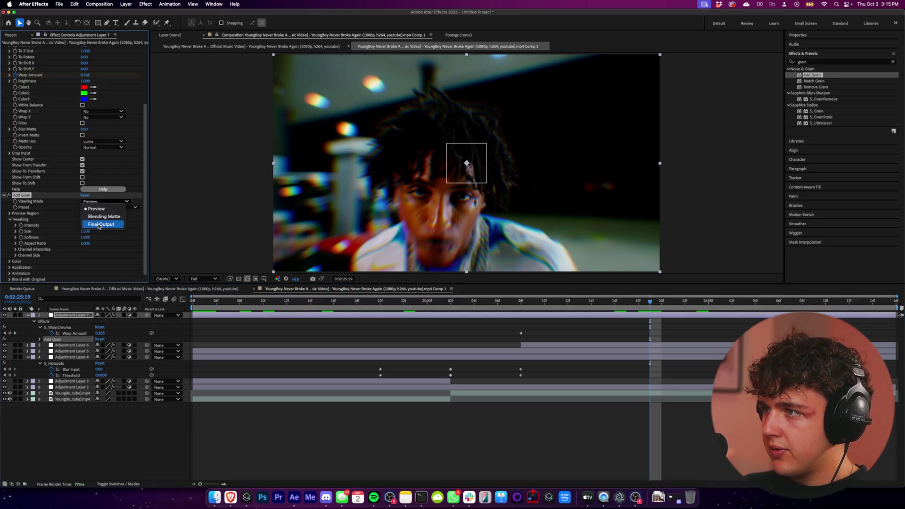
pyautogui.scroll(1, 443, 213)
pyautogui.scroll(-1, 445, 216)
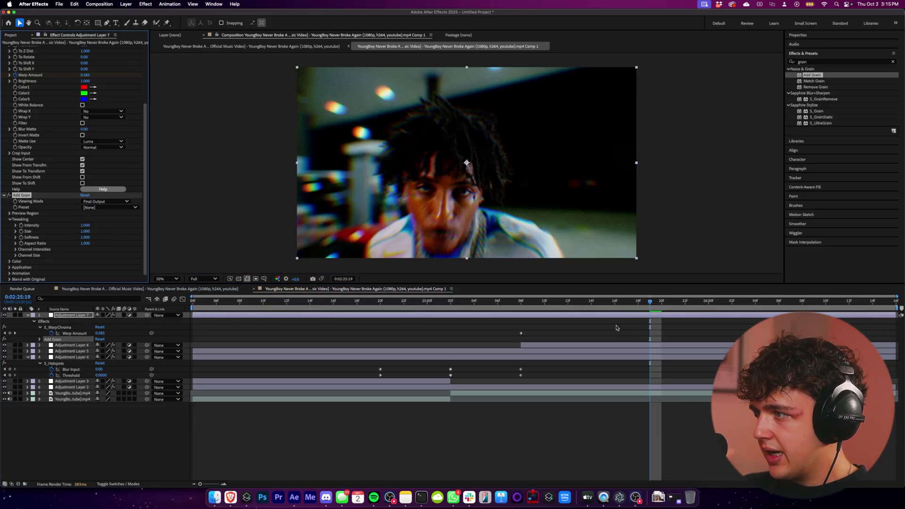
pyautogui.moveTo(646, 301); pyautogui.dragTo(729, 303)
pyautogui.press('space')
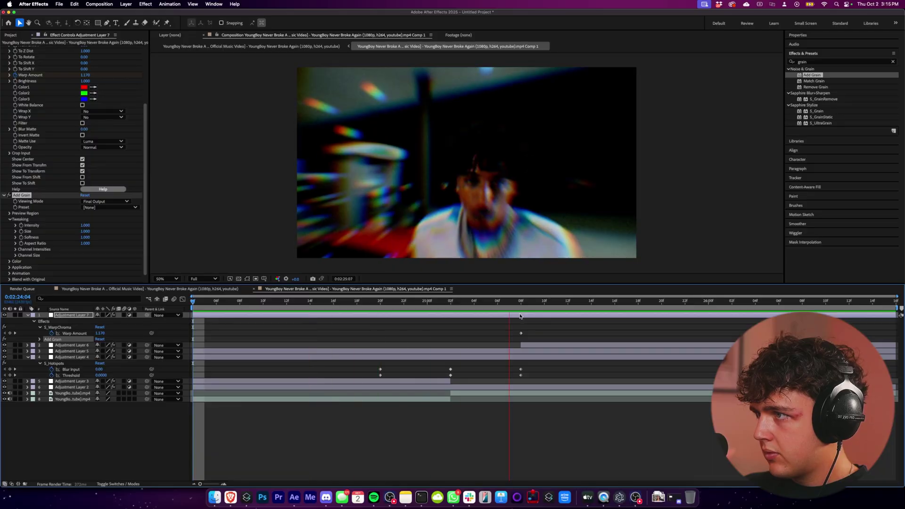
# Shift Adjustment Layer 6 and the Warp Amount keyframes on Adjustment Layer 7 to start at 0:02:25:03, and preview the transition
pyautogui.click(500, 345)
pyautogui.press('u')
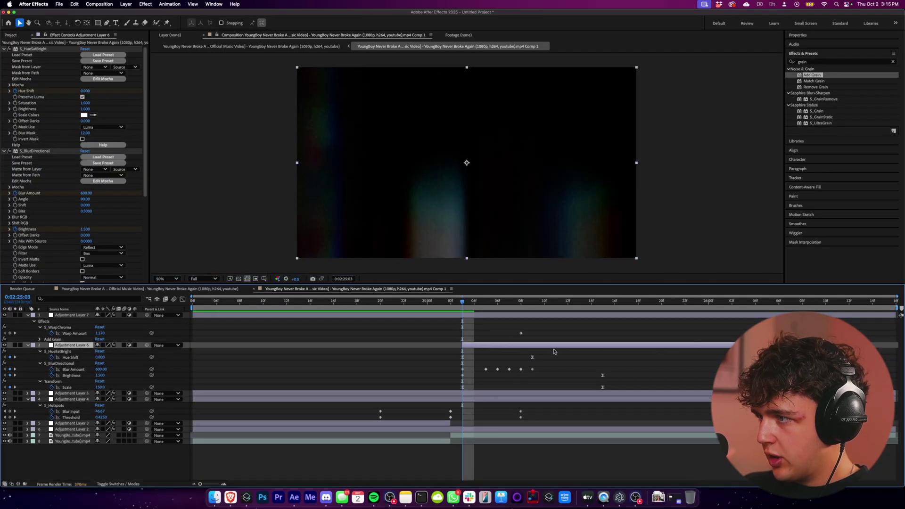
pyautogui.press('super+Up')
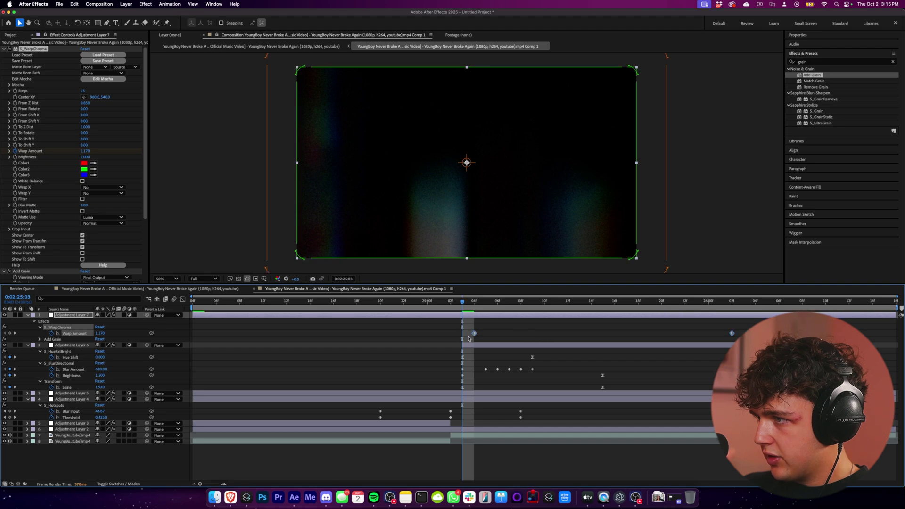
pyautogui.moveTo(459, 308); pyautogui.dragTo(399, 311)
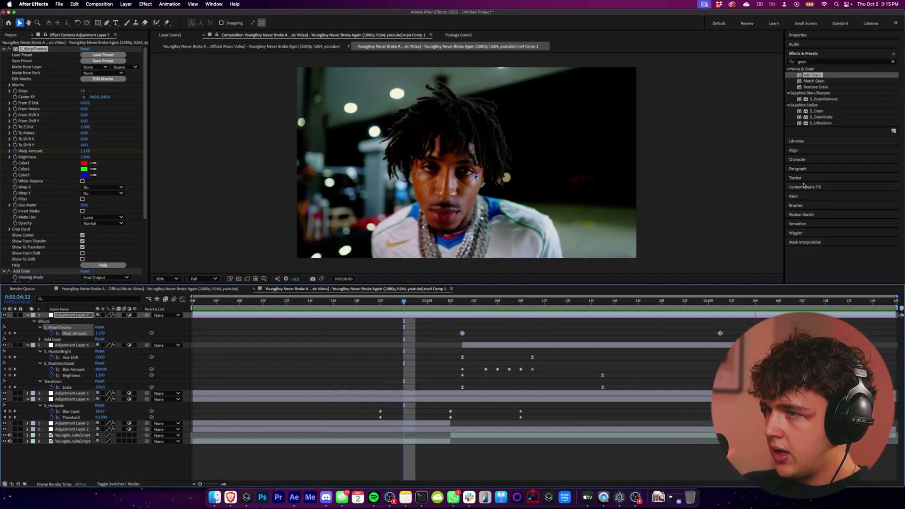
pyautogui.press('space')
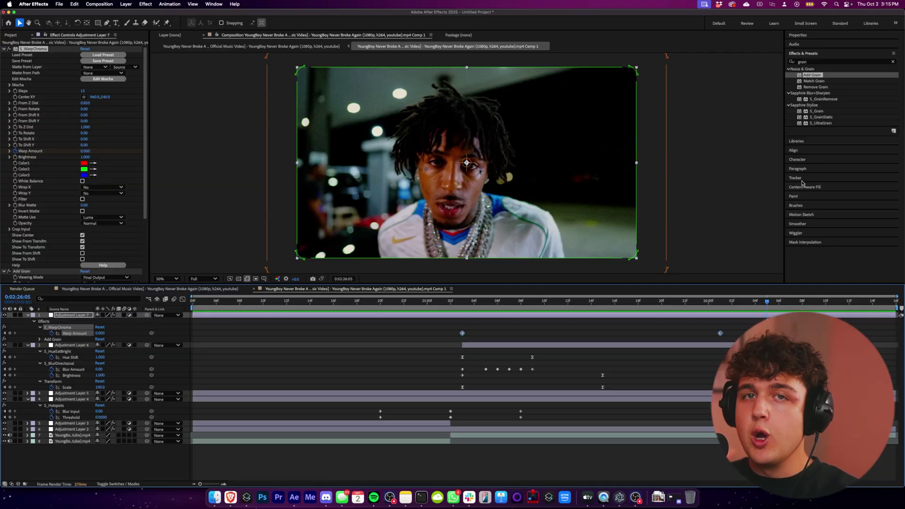